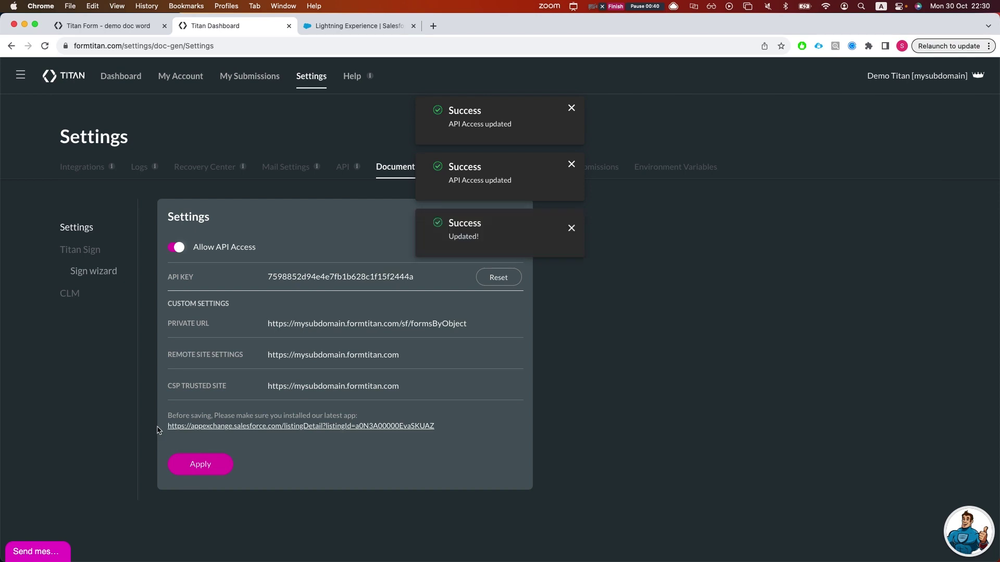
# Switch to the Salesforce University of Arizona account and reopen its document generation list to locate the demo doc word template.
pyautogui.click(358, 26)
pyautogui.click(745, 106)
pyautogui.click(929, 130)
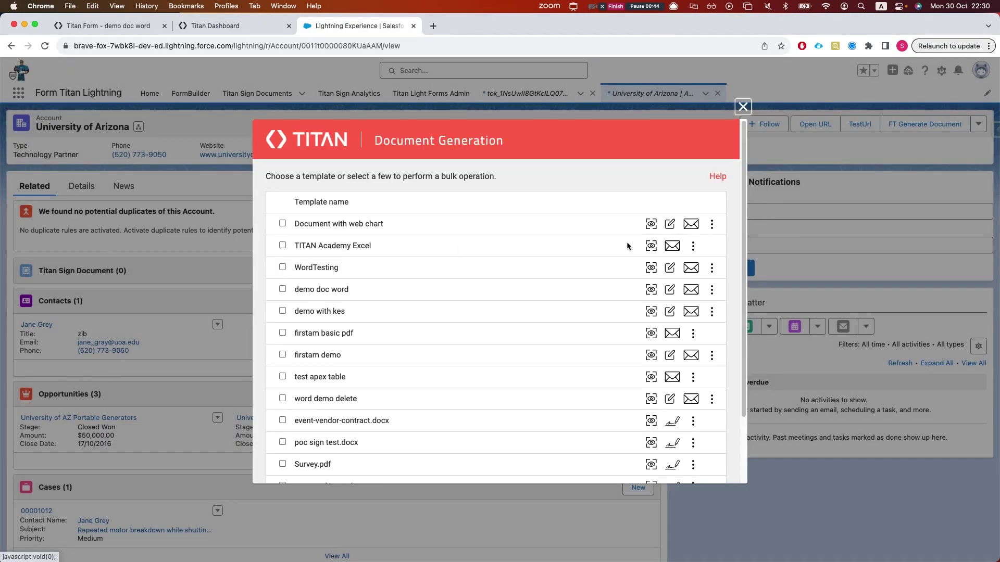
pyautogui.scroll(-1, 458, 249)
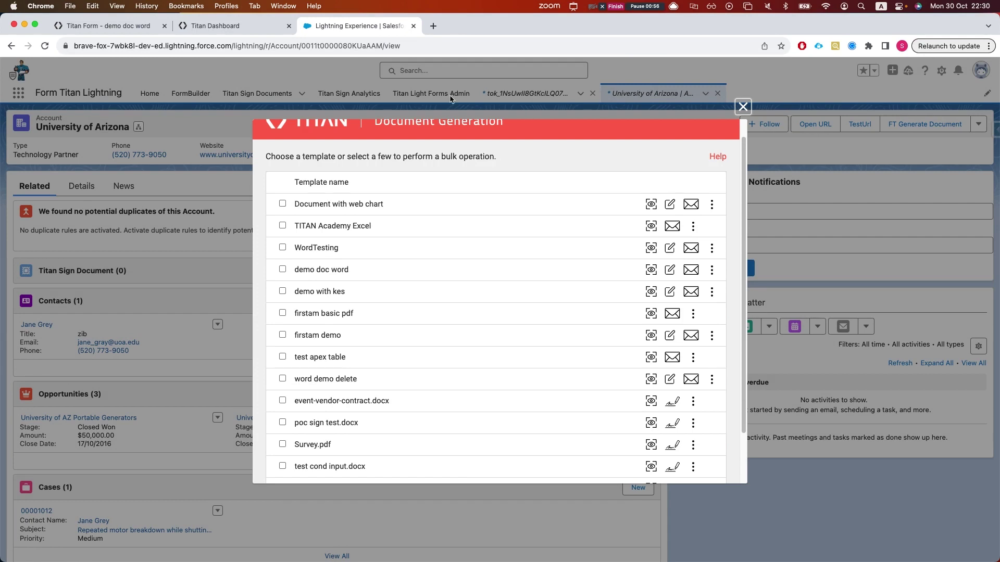
pyautogui.scroll(-1, 366, 192)
pyautogui.tripleClick(301, 248)
# Return to the Titan document generation settings and dismiss all the success notifications.
pyautogui.click(209, 27)
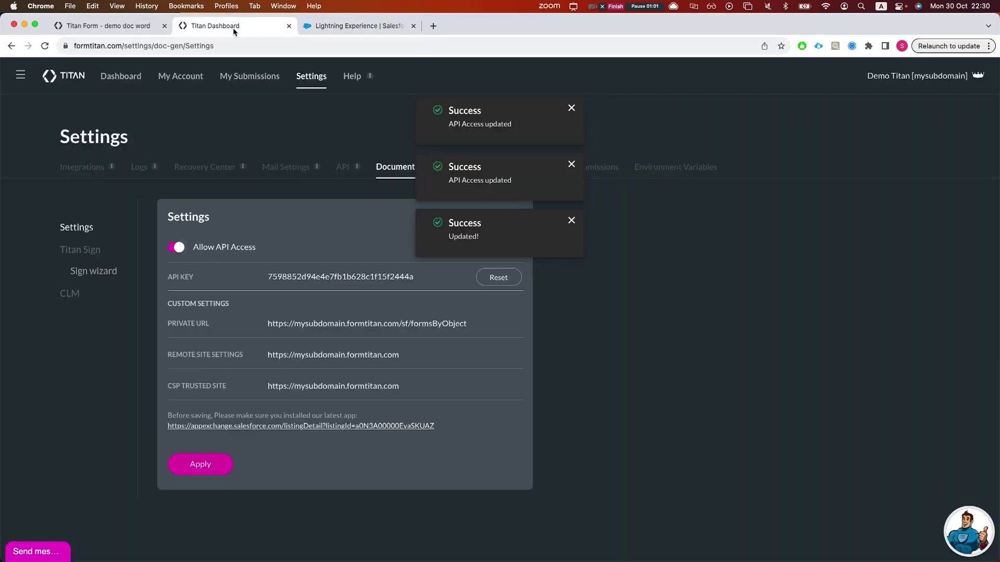
pyautogui.click(576, 106)
pyautogui.click(573, 109)
pyautogui.click(572, 109)
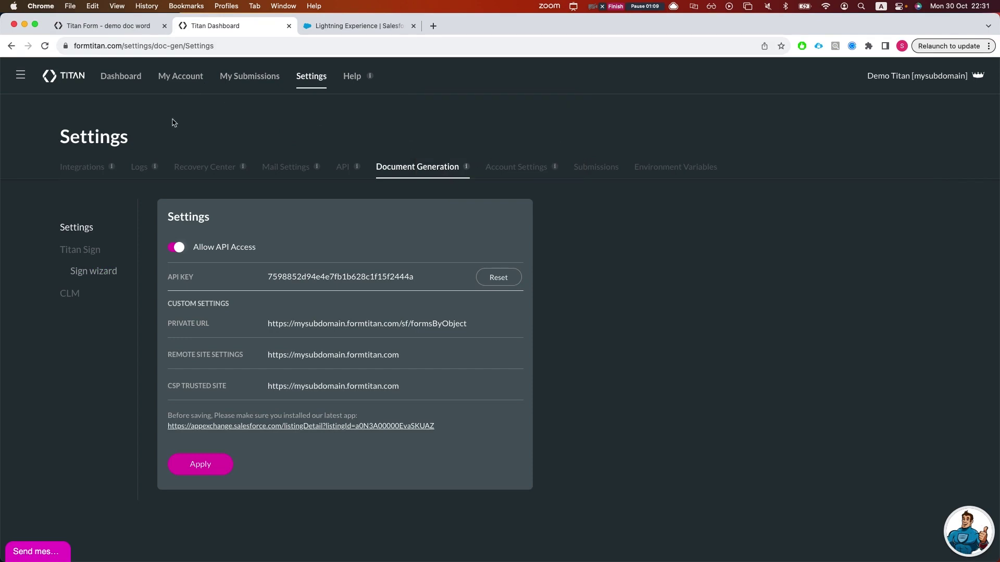
# Open the user management page of the Titan account.
pyautogui.click(112, 77)
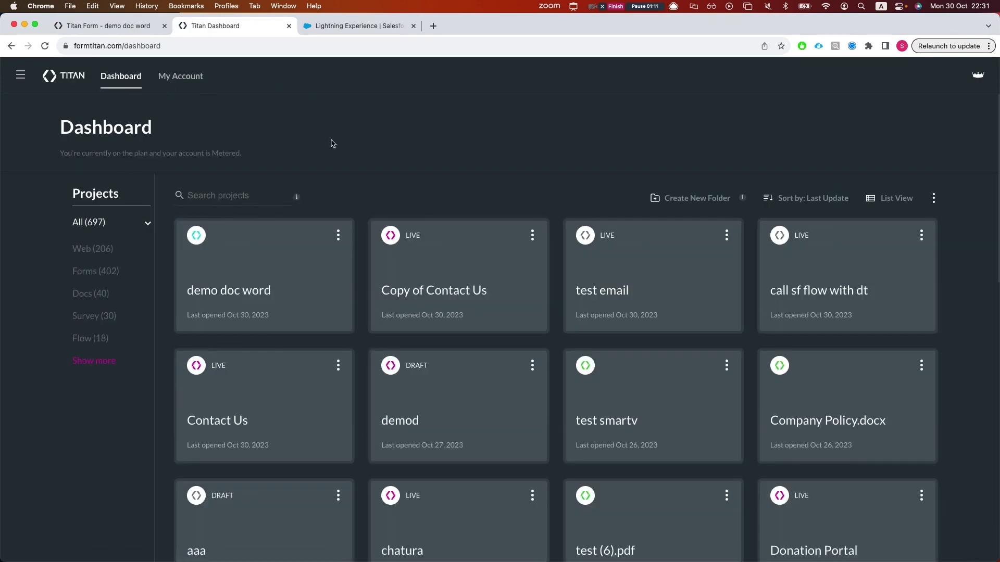
pyautogui.click(181, 76)
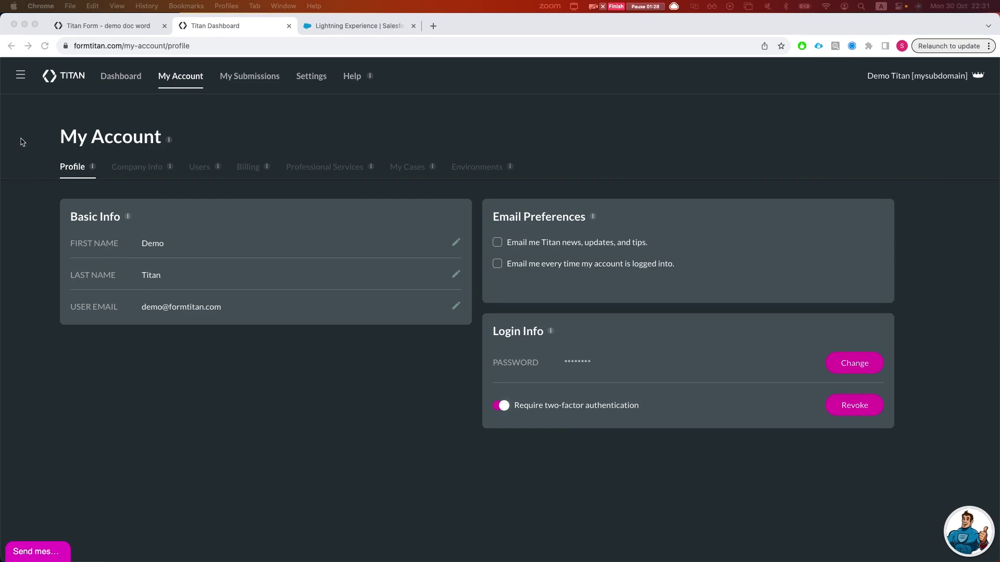
pyautogui.click(268, 194)
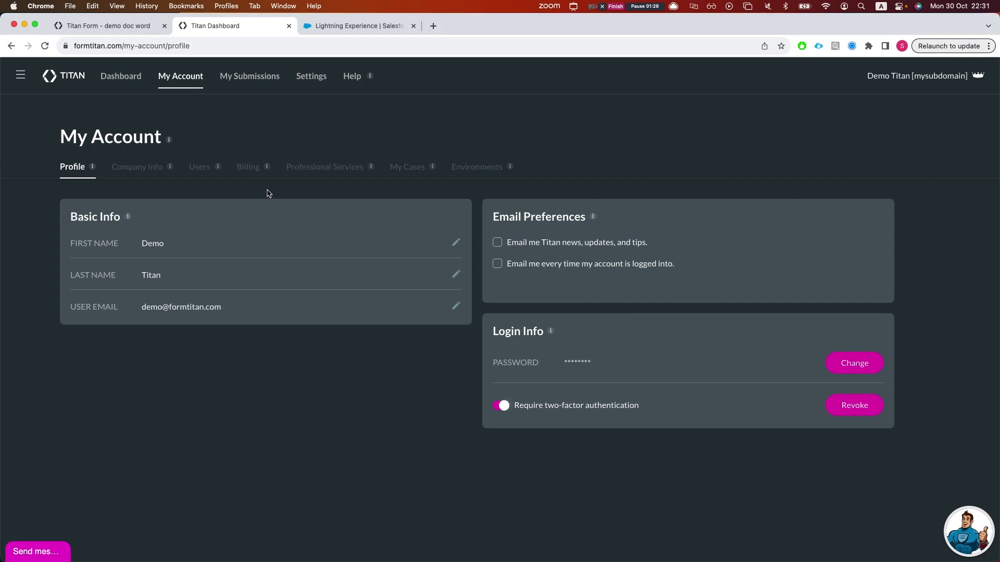
pyautogui.click(207, 171)
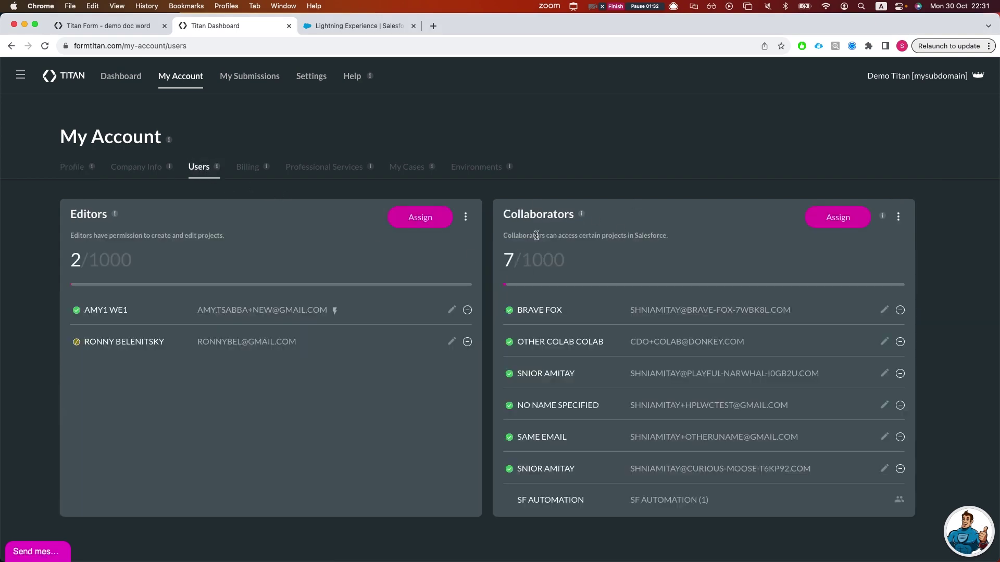
# Examine the collaborator allowance, the Salesforce profiles and permission sets available for assignment, and the first collaborator's details.
pyautogui.moveTo(501, 257); pyautogui.dragTo(567, 260)
pyautogui.click(573, 266)
pyautogui.click(821, 220)
pyautogui.click(494, 203)
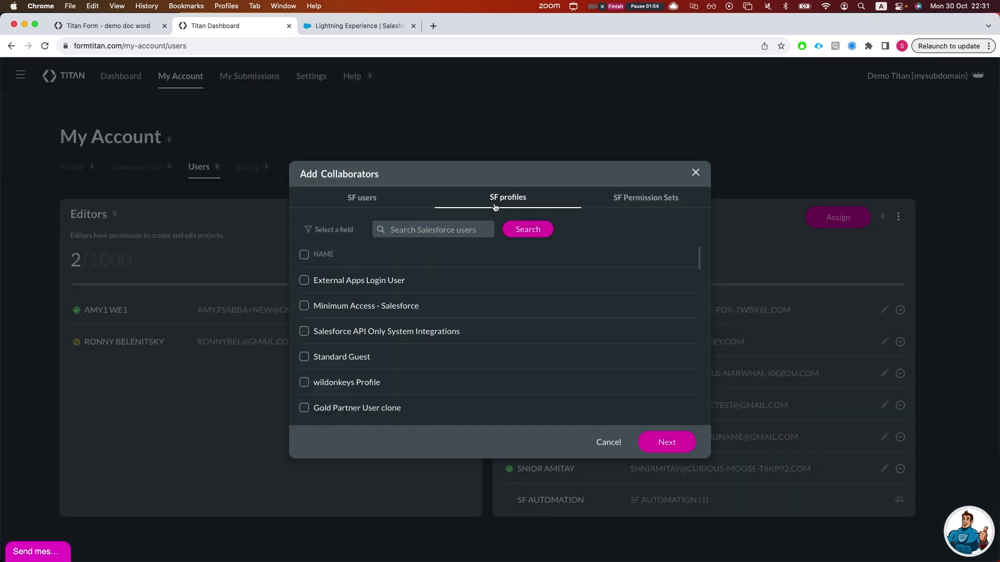
pyautogui.click(628, 197)
pyautogui.click(531, 199)
pyautogui.scroll(-5, 458, 327)
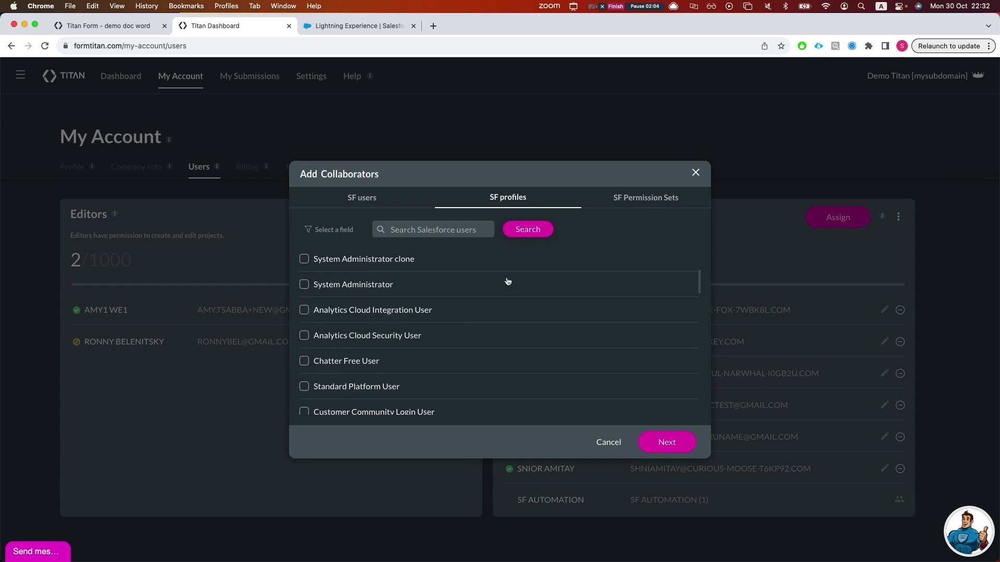
pyautogui.click(698, 172)
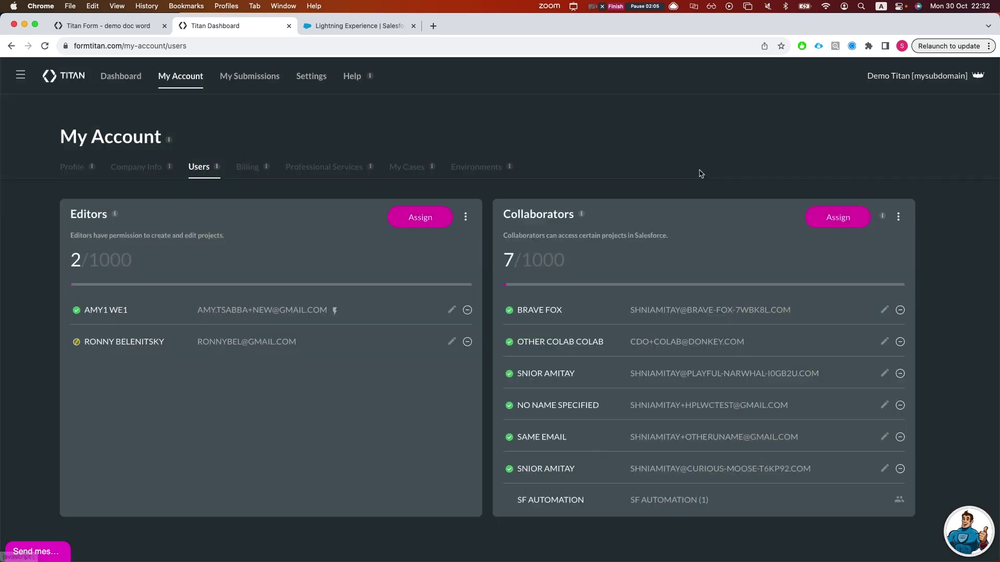
pyautogui.click(884, 311)
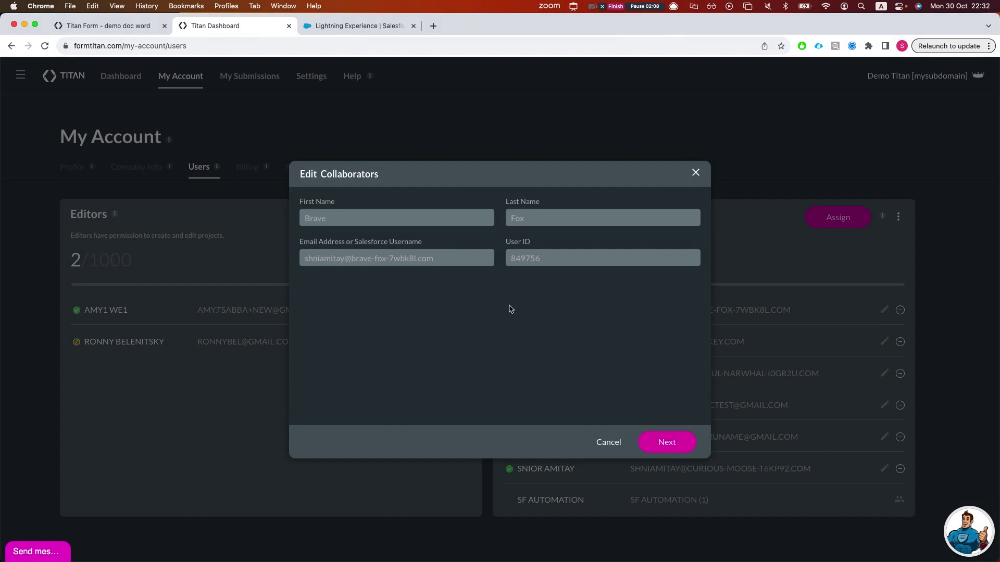
pyautogui.click(695, 173)
# Try adding a Salesforce user as collaborator with Submit permission on demo doc word and Sign and Void permissions on test smartv.
pyautogui.click(813, 218)
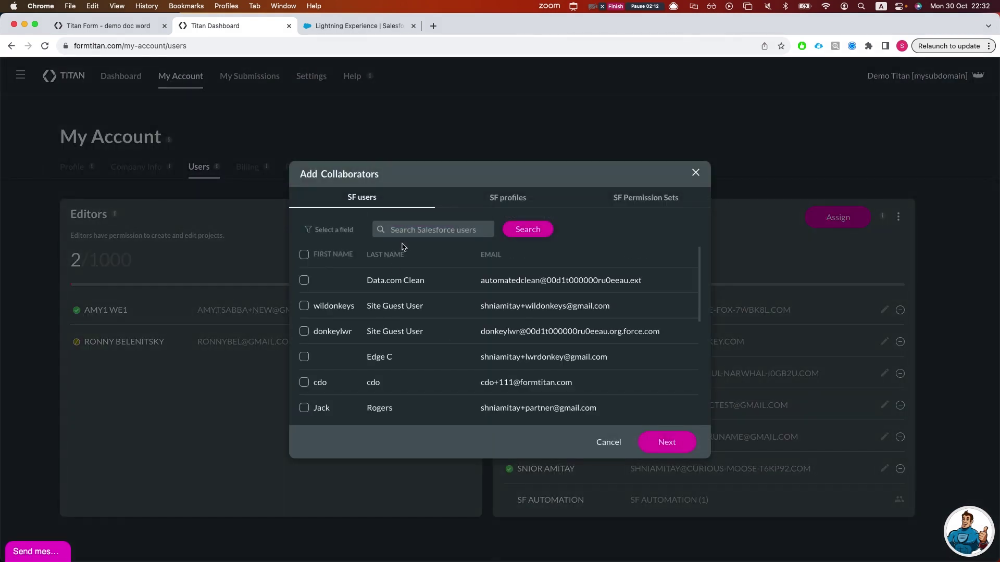
pyautogui.scroll(-5, 404, 292)
pyautogui.click(304, 327)
pyautogui.click(666, 437)
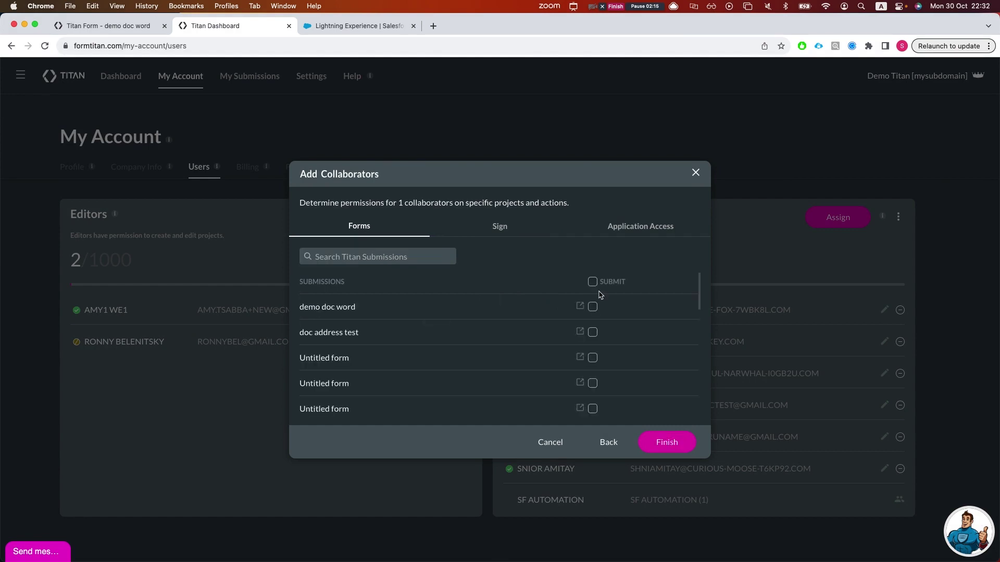
pyautogui.click(594, 307)
pyautogui.click(524, 237)
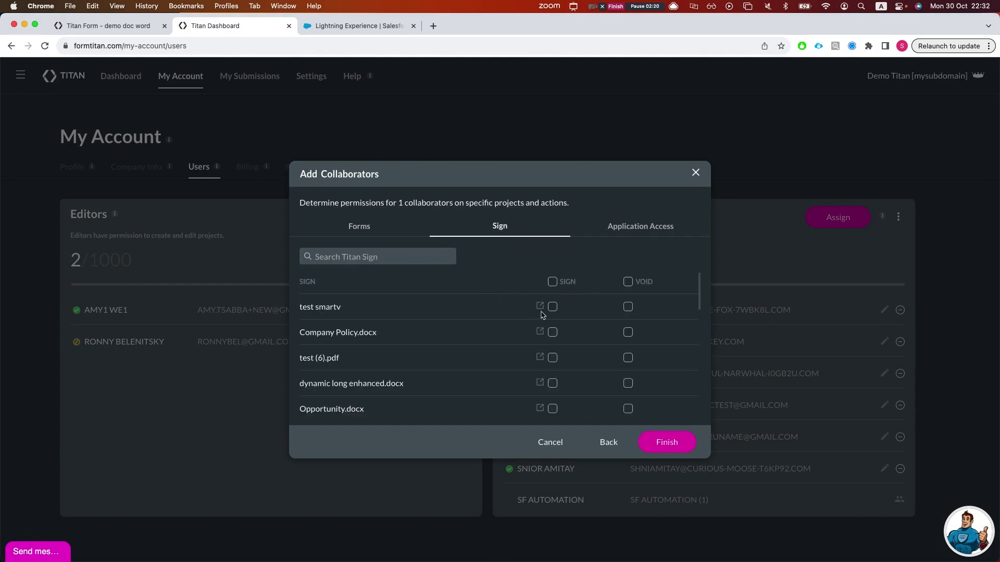
pyautogui.click(553, 307)
pyautogui.click(628, 307)
pyautogui.click(695, 175)
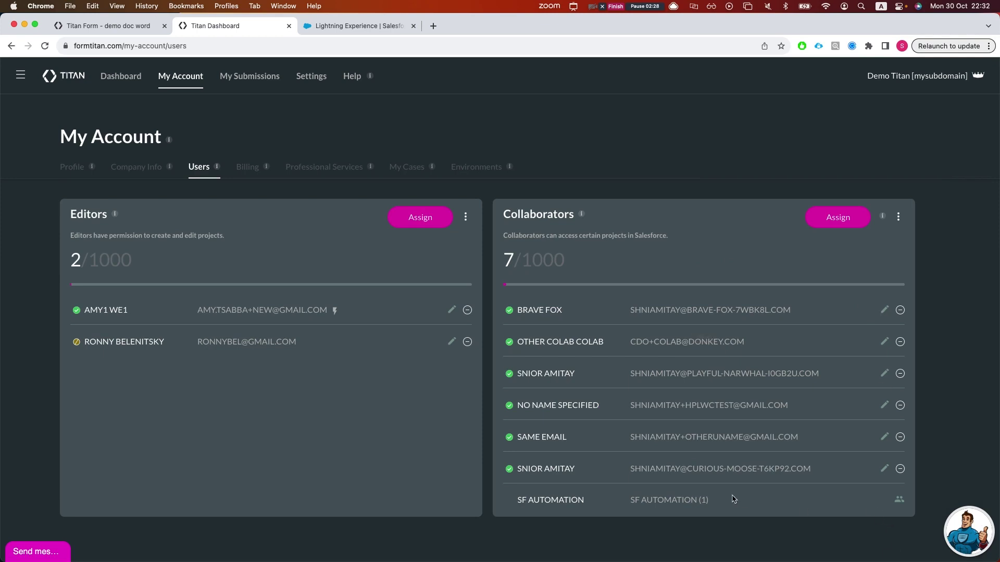
# View the Salesforce users assigned through the SF Automation collaborator entry.
pyautogui.click(900, 501)
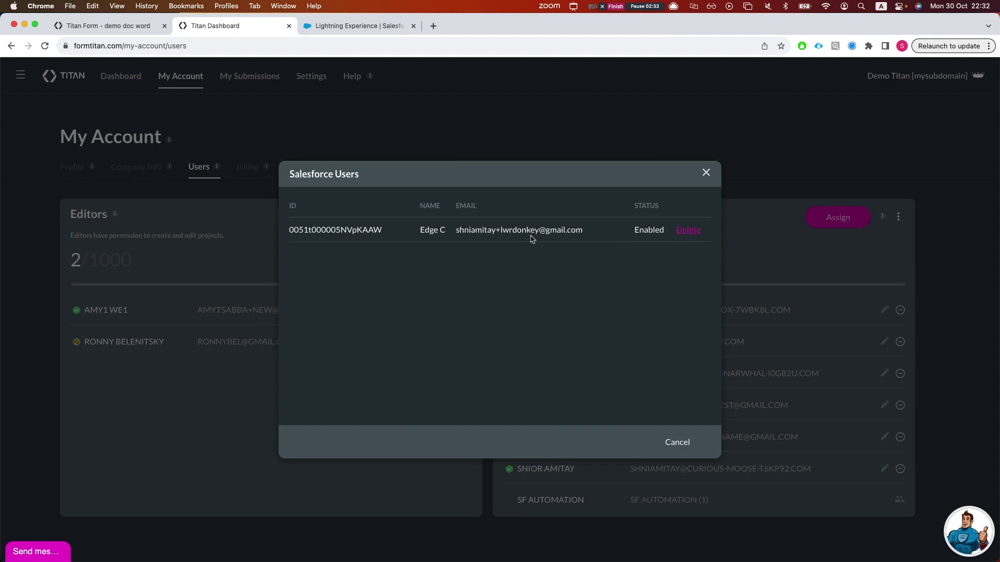
pyautogui.click(676, 441)
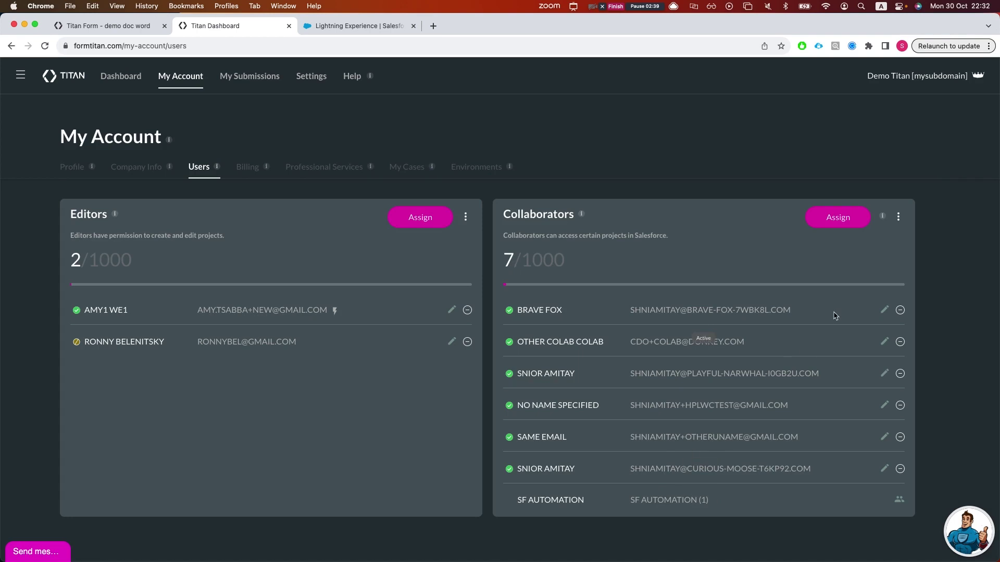
# Edit the first collaborator and remove the Submit permission on the demo doc word form.
pyautogui.click(884, 311)
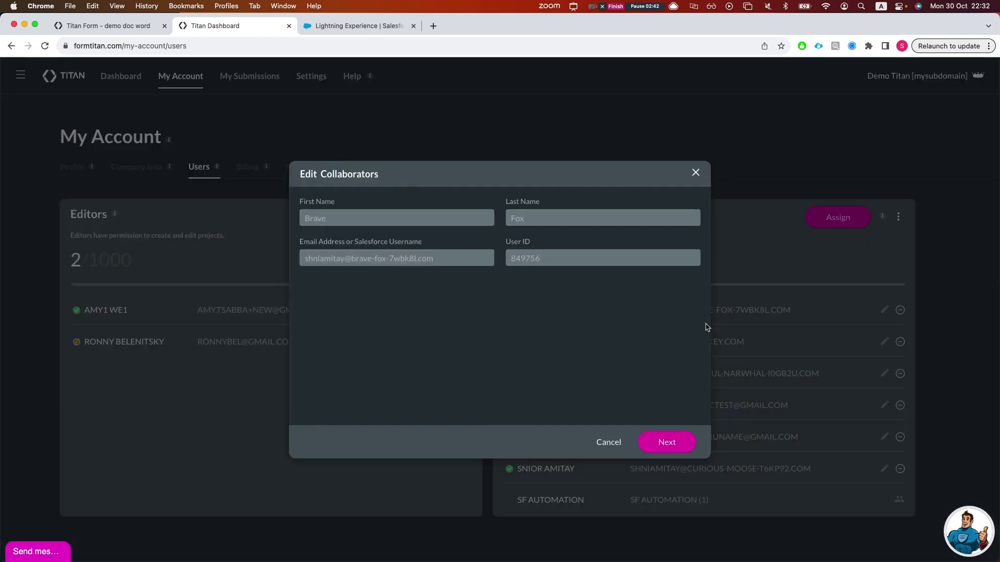
pyautogui.click(664, 442)
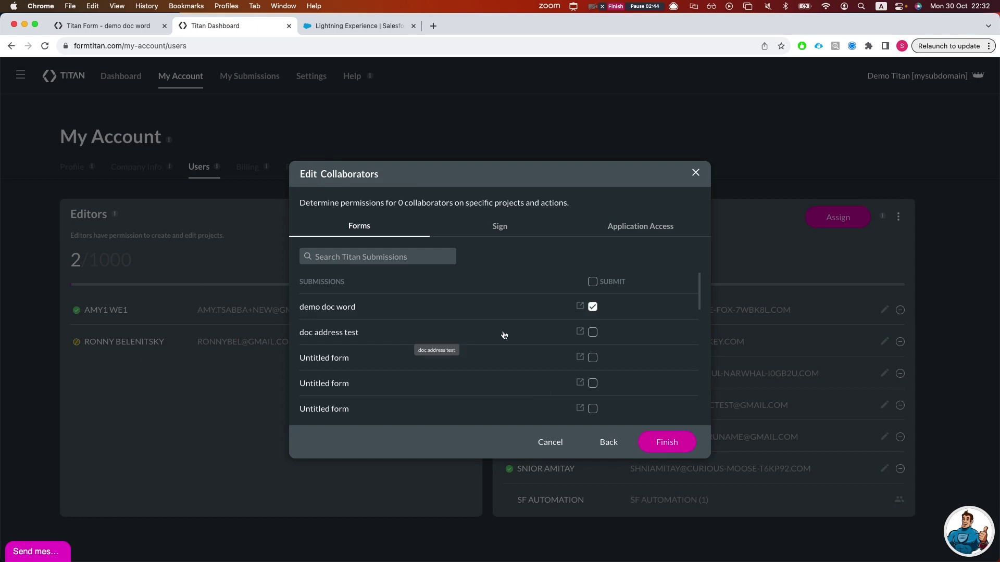
pyautogui.scroll(-5, 573, 308)
pyautogui.scroll(5, 576, 310)
pyautogui.click(593, 310)
pyautogui.click(594, 309)
pyautogui.click(309, 307)
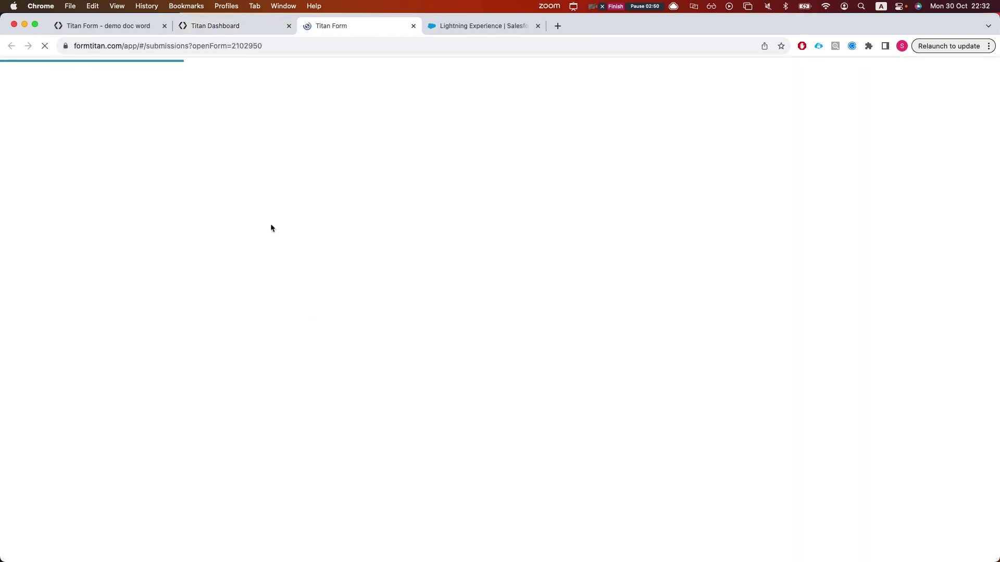
pyautogui.click(412, 26)
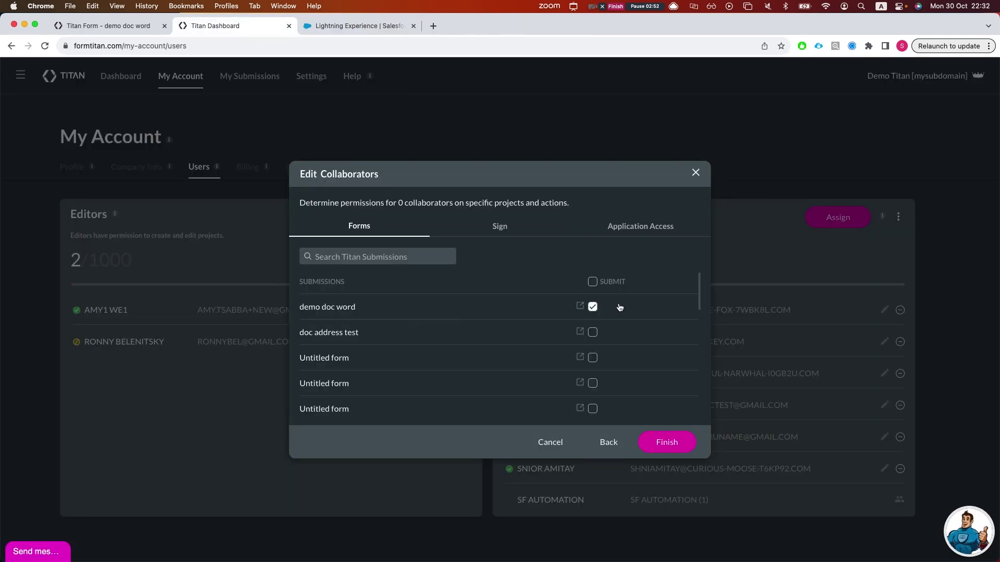
pyautogui.click(593, 306)
pyautogui.click(666, 442)
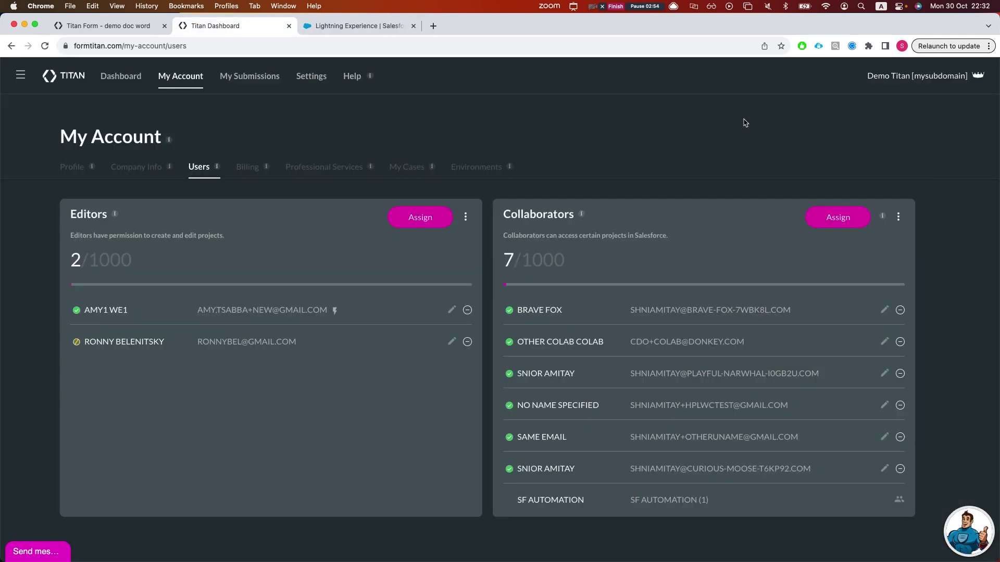
# Reload the document generation list on the Salesforce University of Arizona account and check whether demo doc word is offered.
pyautogui.click(400, 26)
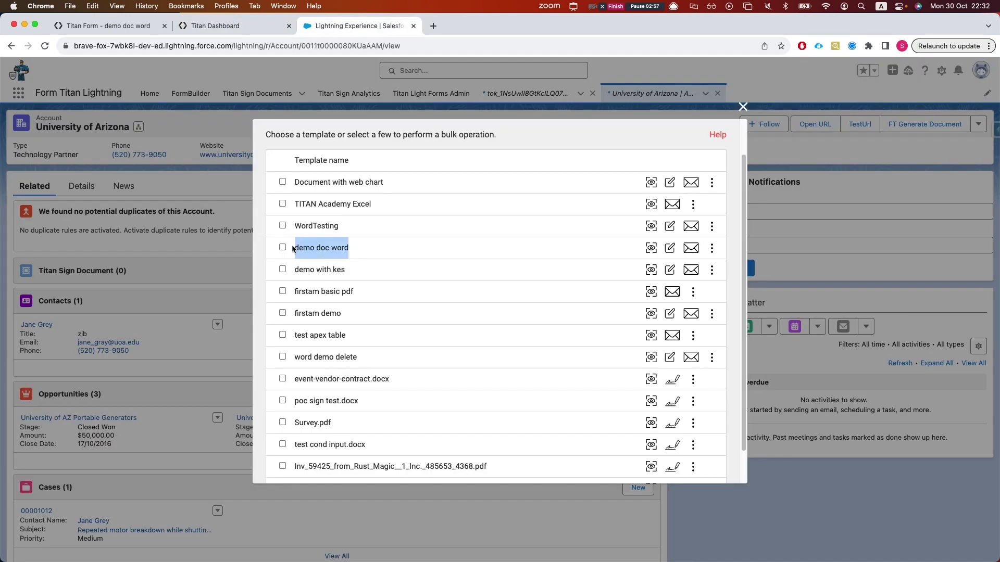
pyautogui.click(743, 107)
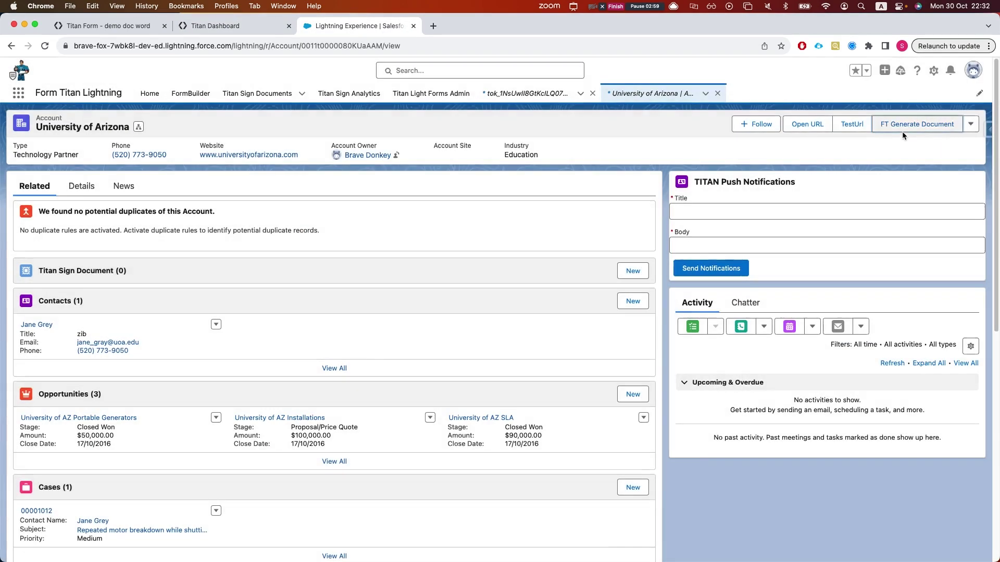
pyautogui.click(902, 130)
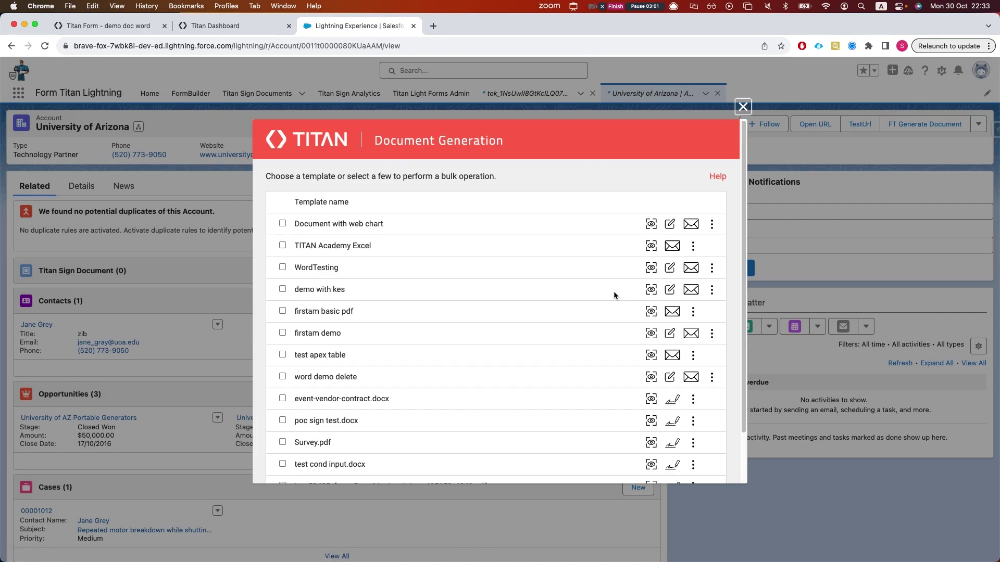
pyautogui.press('super+f')
pyautogui.press('super+v')
pyautogui.press('super+v')
pyautogui.write('v')
pyautogui.press('super+z')
pyautogui.press('super+z')
pyautogui.press('super+z')
# Back in the Titan user management page, grant the first collaborator Submit permission on the demo doc word form.
pyautogui.click(192, 24)
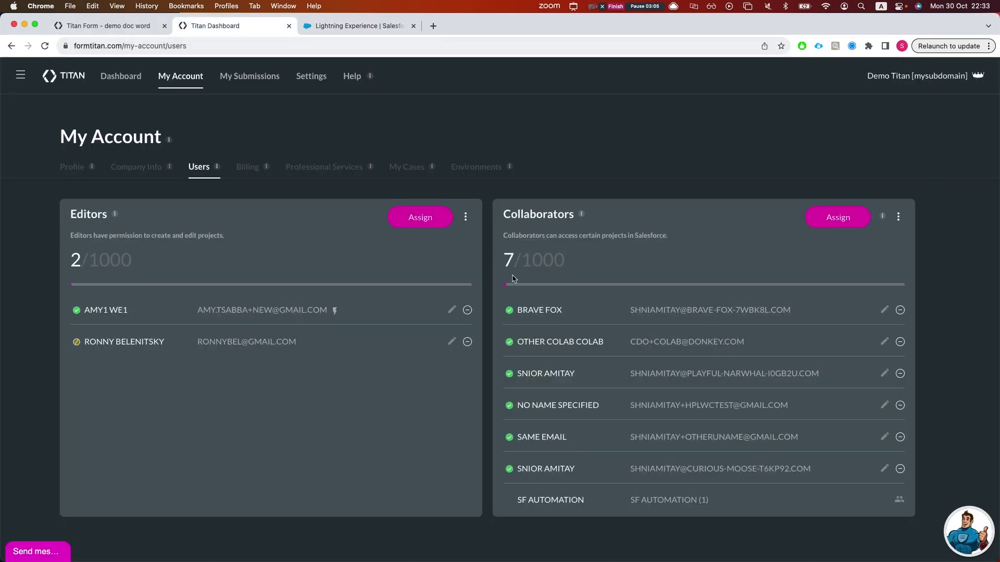
pyautogui.click(885, 311)
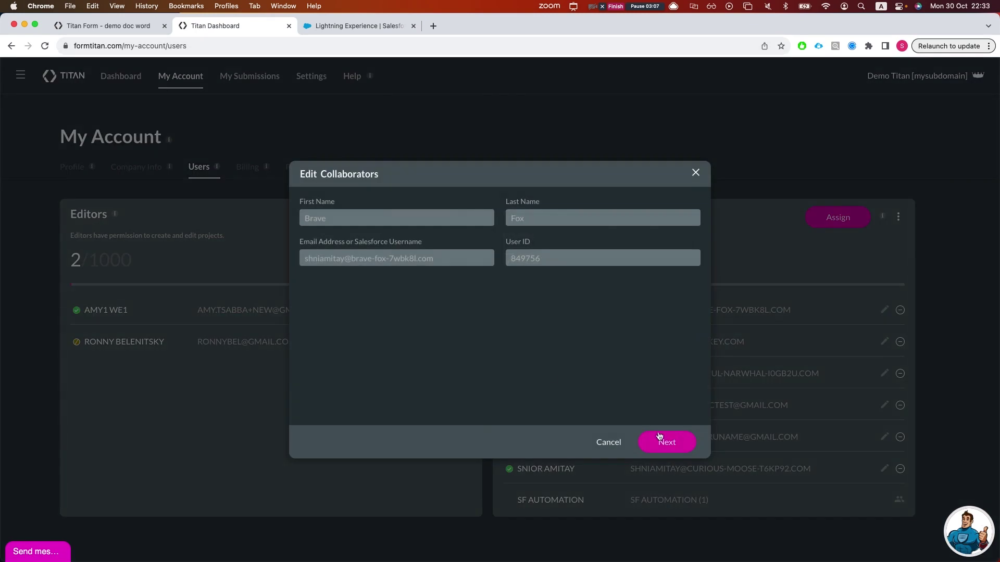
pyautogui.click(662, 442)
pyautogui.click(592, 308)
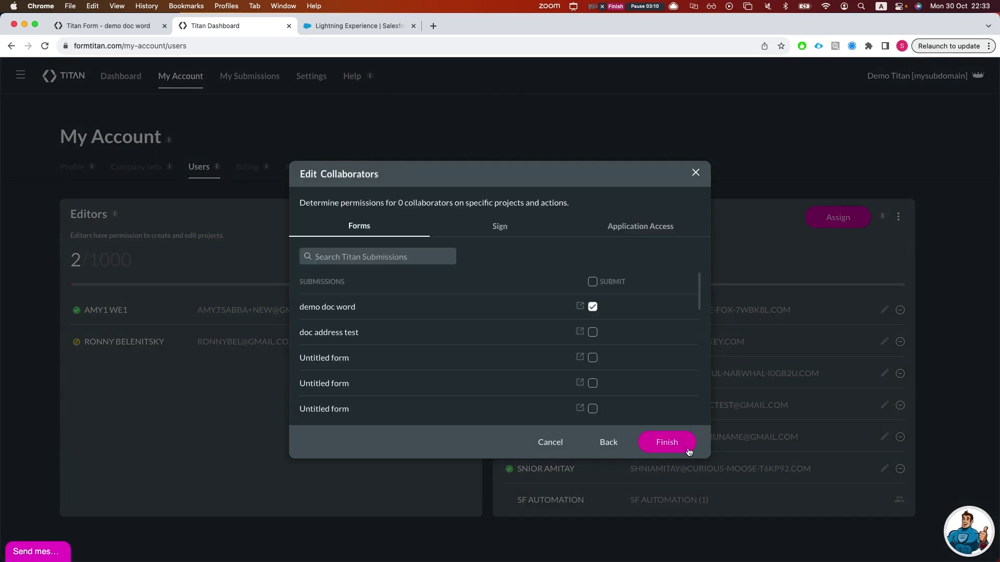
pyautogui.click(677, 446)
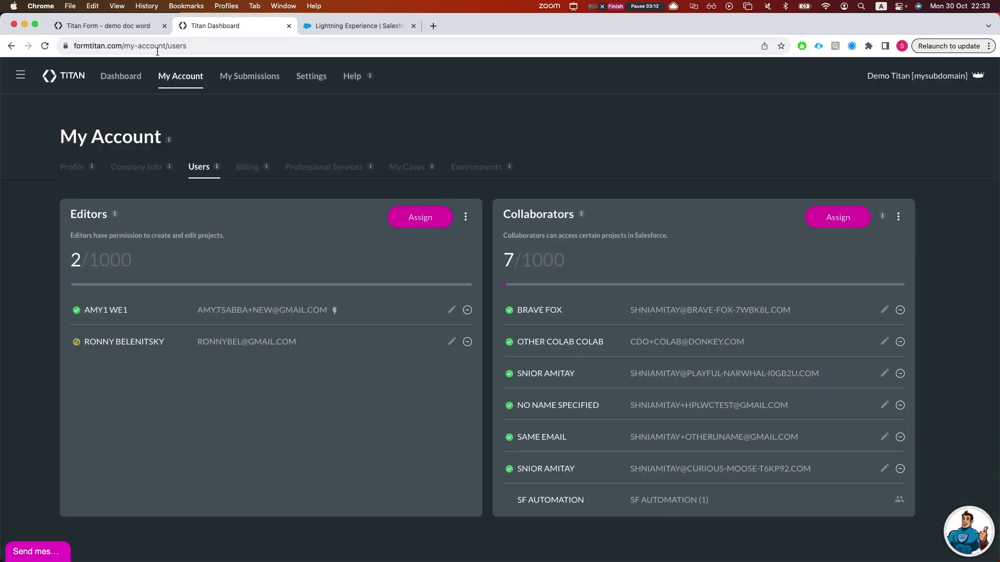
# Switch to the demo doc word form editor and look at its Push to Salesforce configuration without changing it.
pyautogui.click(125, 26)
pyautogui.click(932, 221)
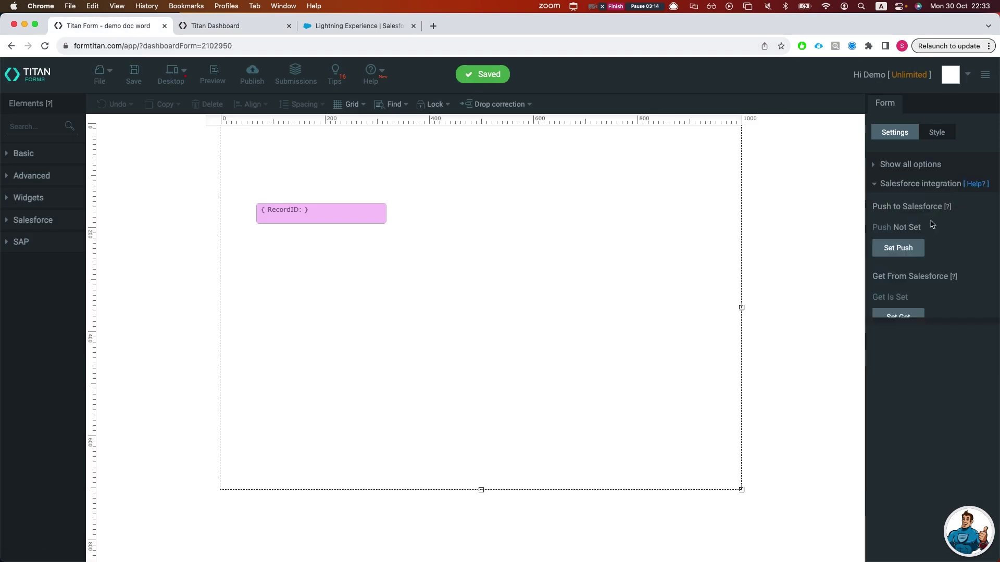
pyautogui.click(908, 248)
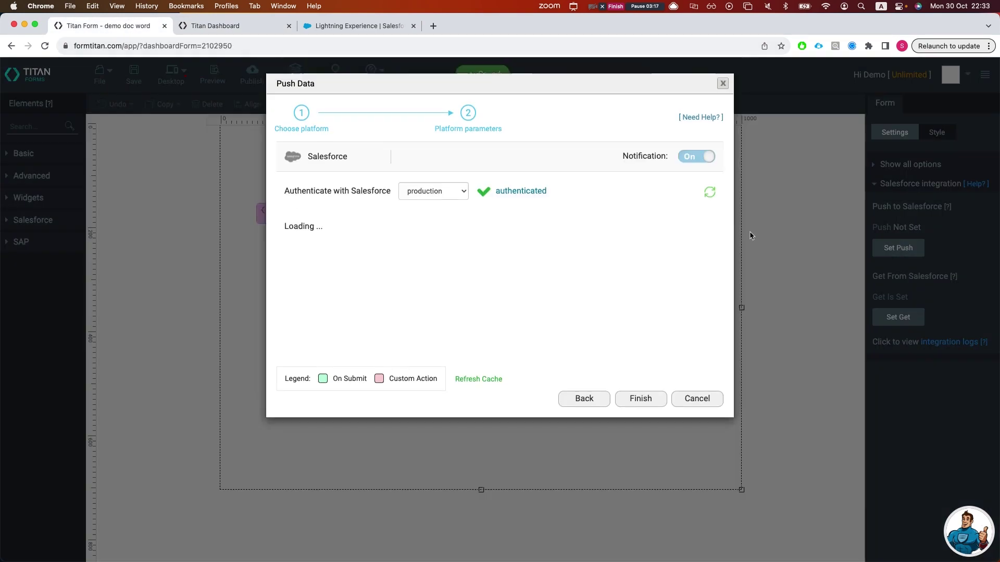
pyautogui.click(722, 83)
# Open the Salesforce Button settings in the demo doc word form's Word mapping and view the selectable Salesforce objects.
pyautogui.click(920, 183)
pyautogui.click(906, 261)
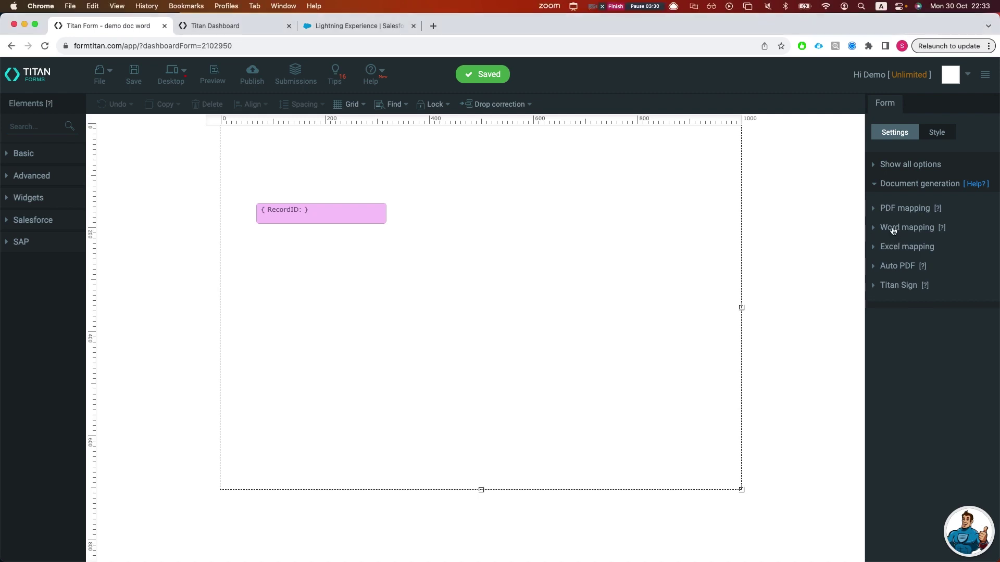
pyautogui.click(889, 228)
pyautogui.click(898, 291)
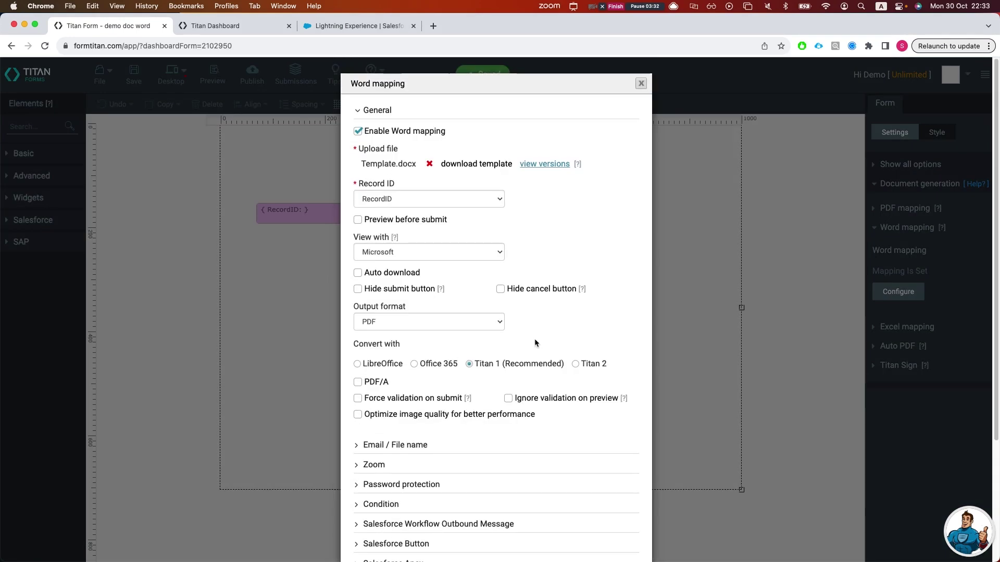
pyautogui.scroll(-3, 472, 302)
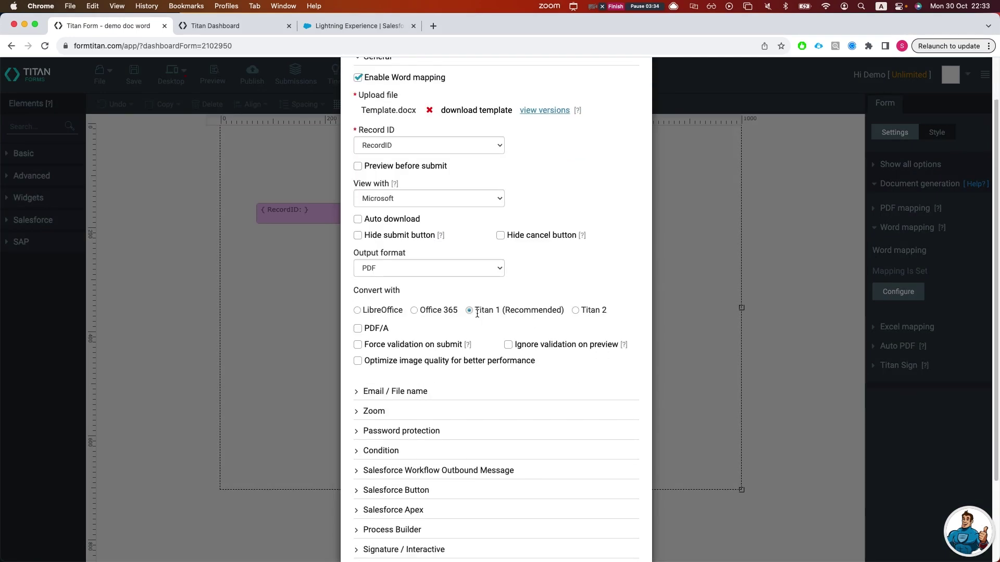
pyautogui.scroll(-2, 468, 338)
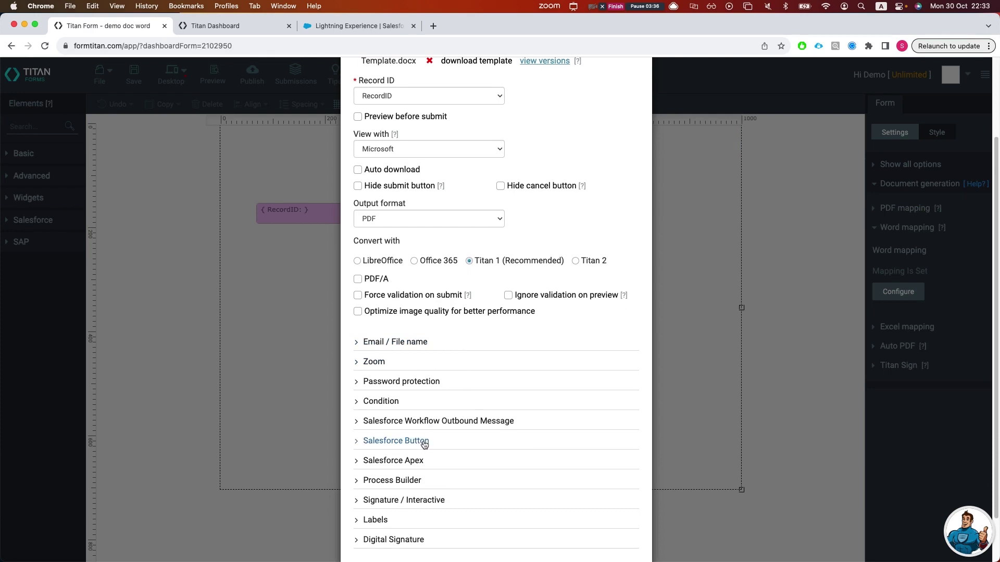
pyautogui.click(416, 441)
pyautogui.click(384, 468)
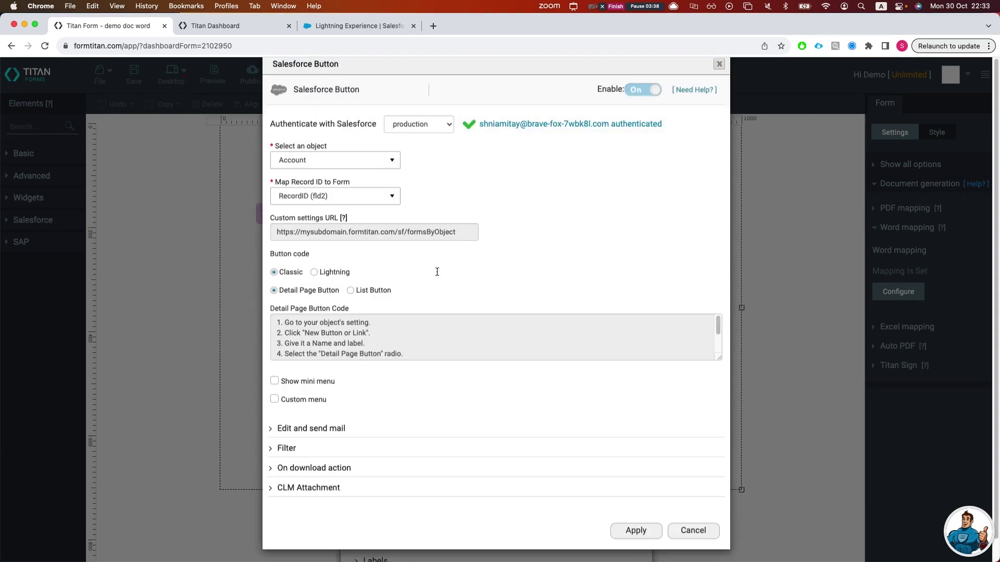
pyautogui.click(310, 182)
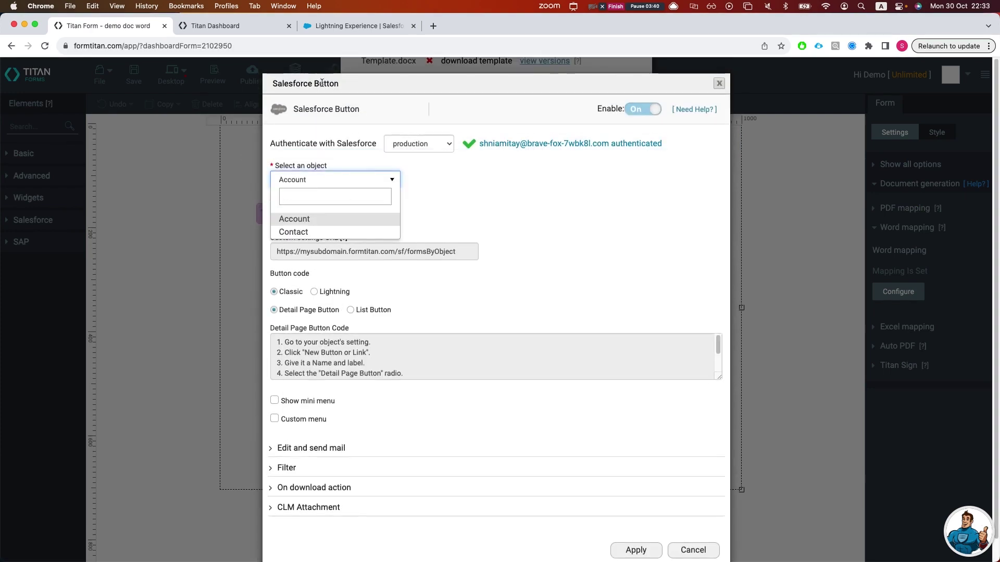
# Compare the Salesforce Button object selection with the document generation list on the University of Arizona account, keeping Account as the object.
pyautogui.click(261, 29)
pyautogui.moveTo(345, 27); pyautogui.dragTo(250, 32)
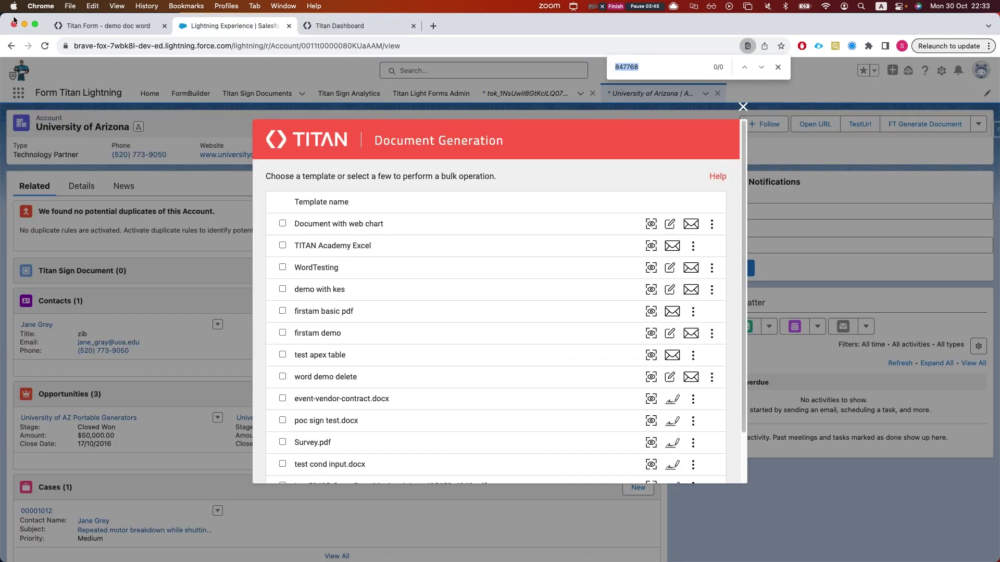
pyautogui.click(139, 30)
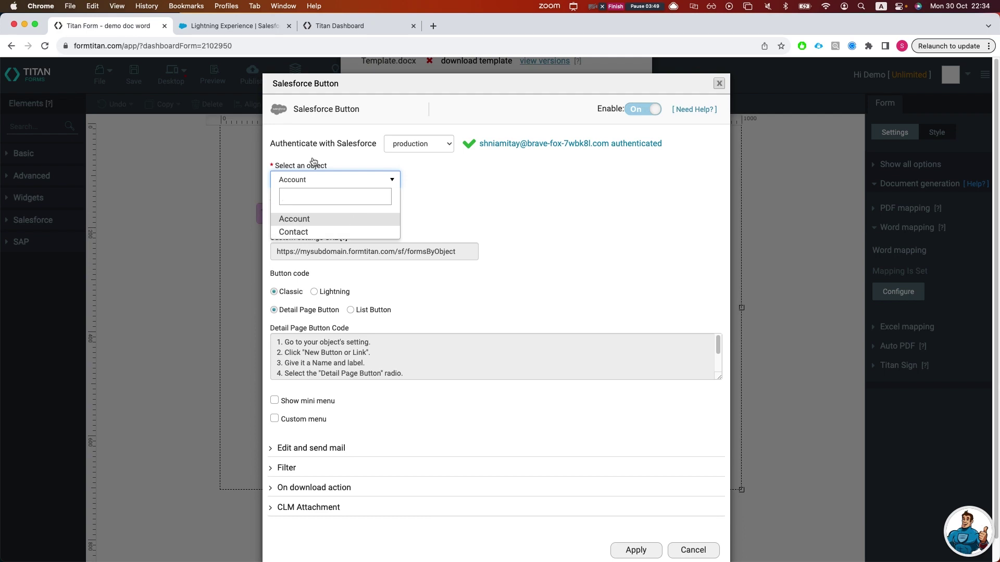
pyautogui.click(214, 31)
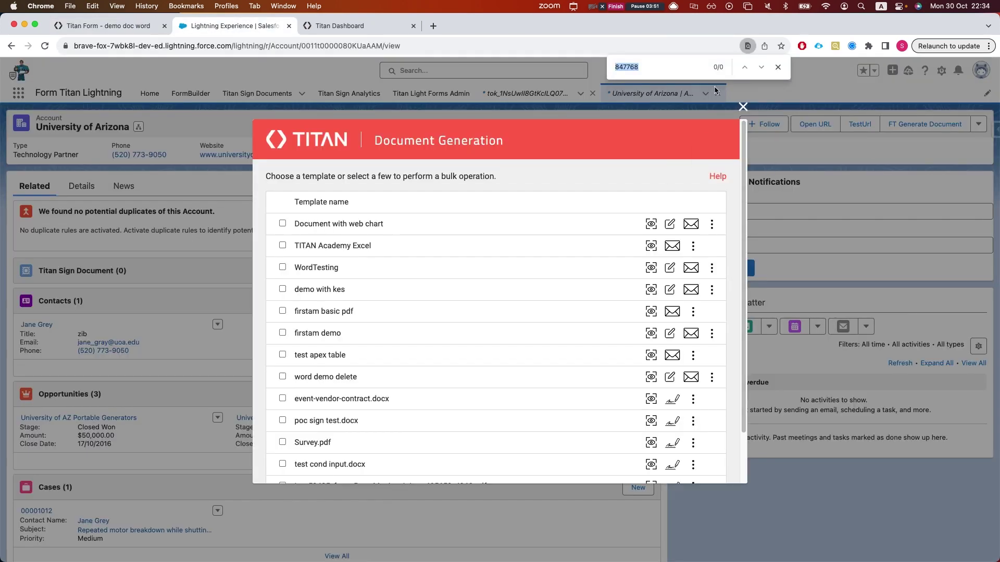
pyautogui.click(778, 67)
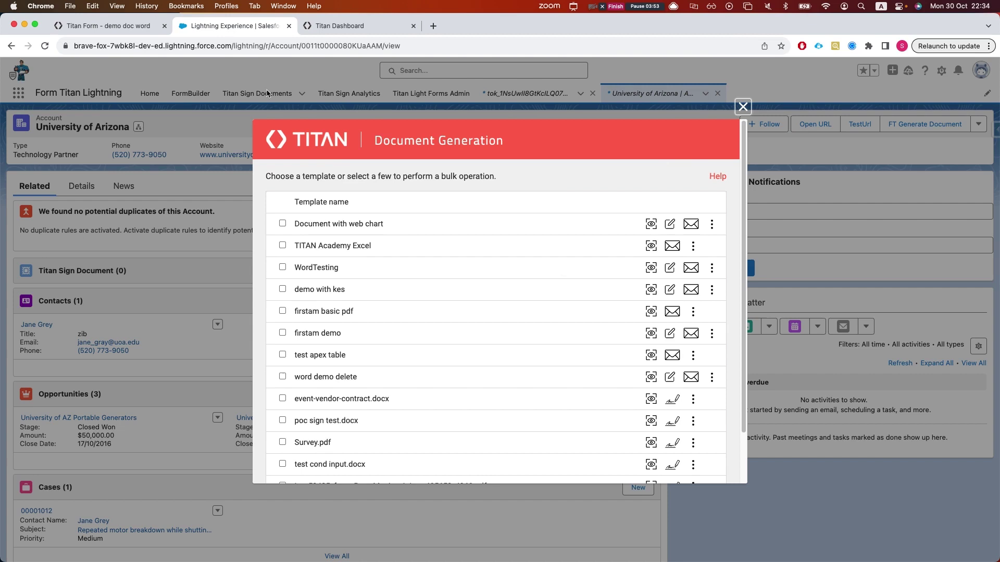
pyautogui.click(109, 26)
pyautogui.click(292, 218)
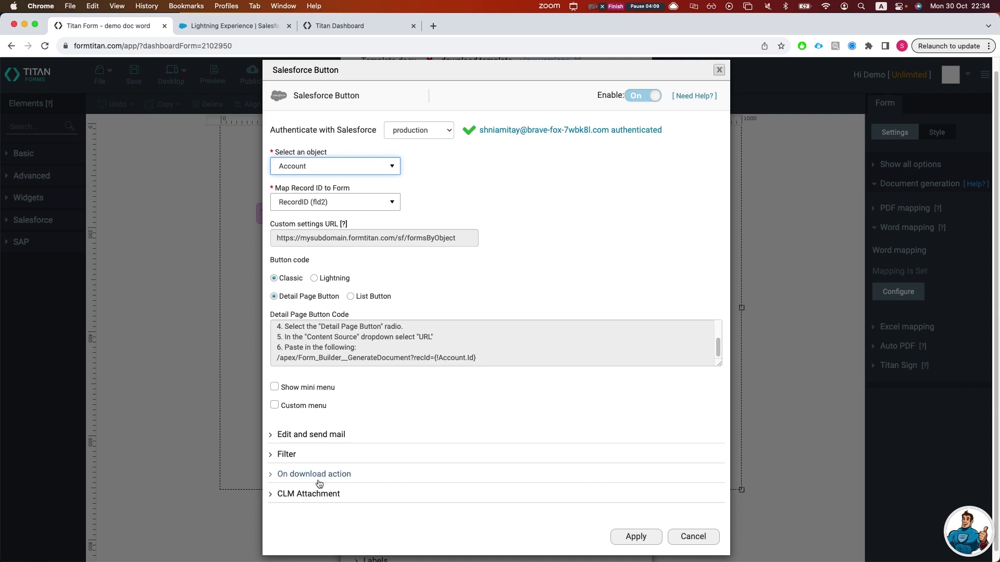
# Enable the filter in the Salesforce Button settings and choose Shipping City as the field to filter by.
pyautogui.click(305, 455)
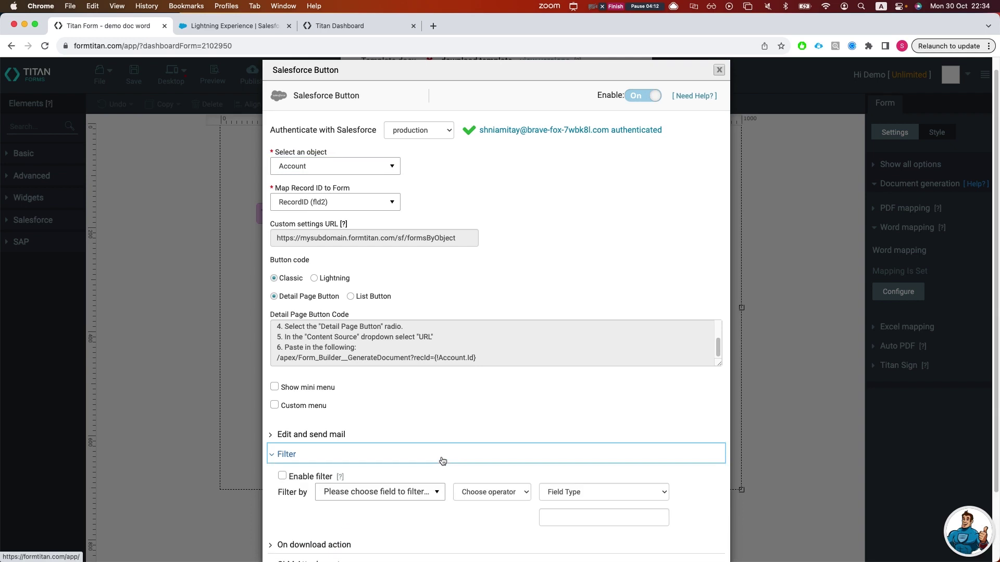
pyautogui.scroll(-3, 318, 414)
pyautogui.click(282, 396)
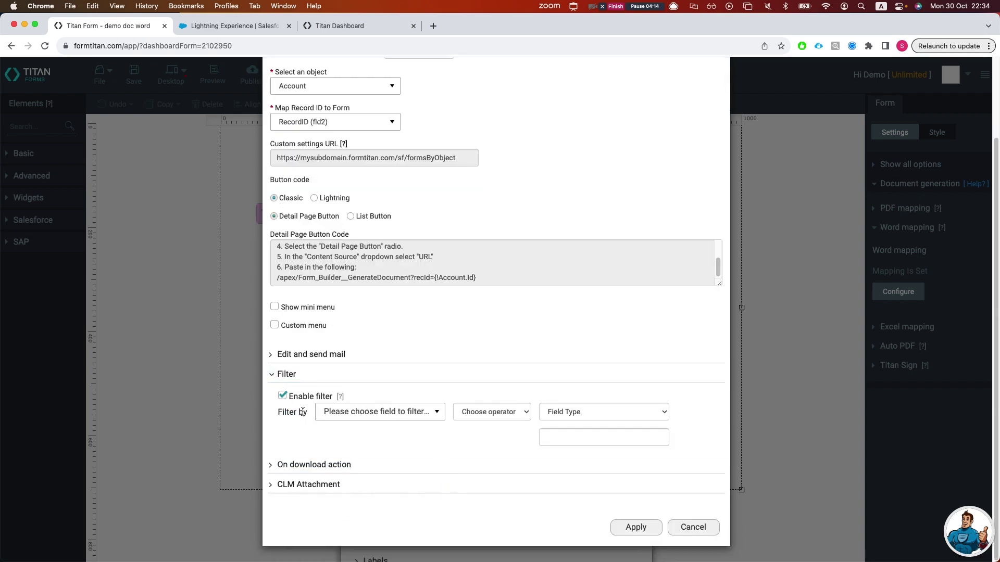
pyautogui.click(363, 417)
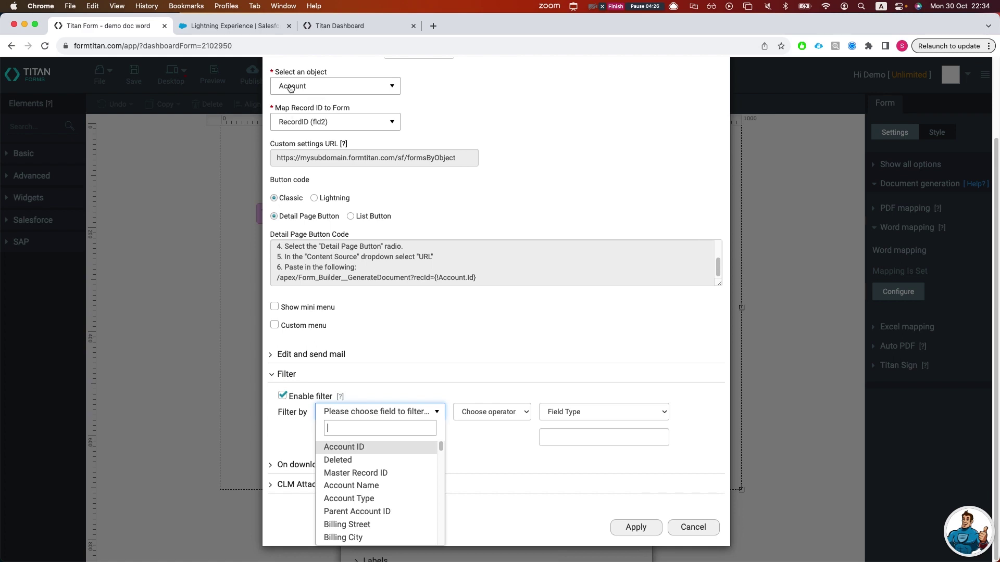
pyautogui.write('A')
pyautogui.moveTo(269, 67); pyautogui.dragTo(330, 100)
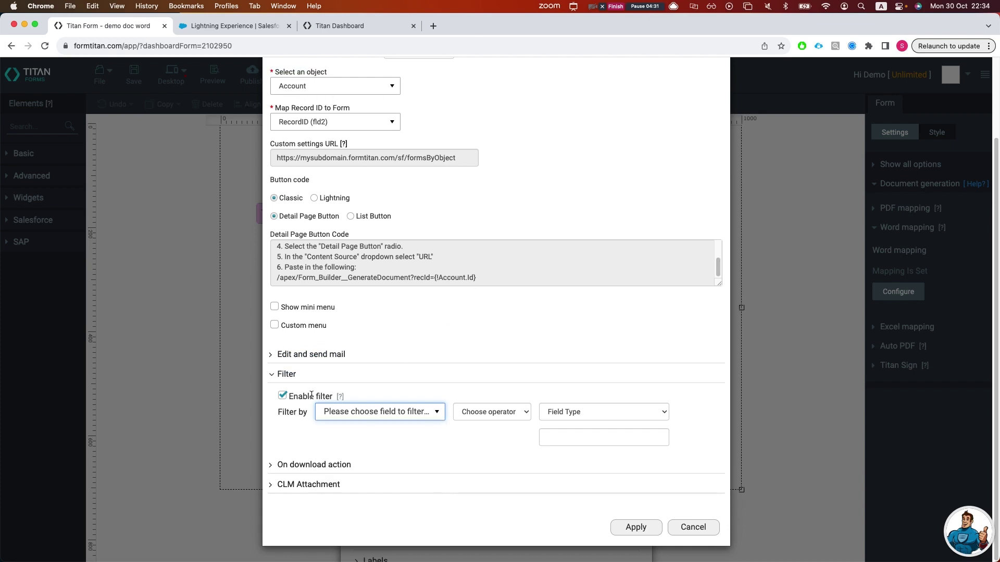
pyautogui.click(373, 411)
pyautogui.scroll(-5, 380, 483)
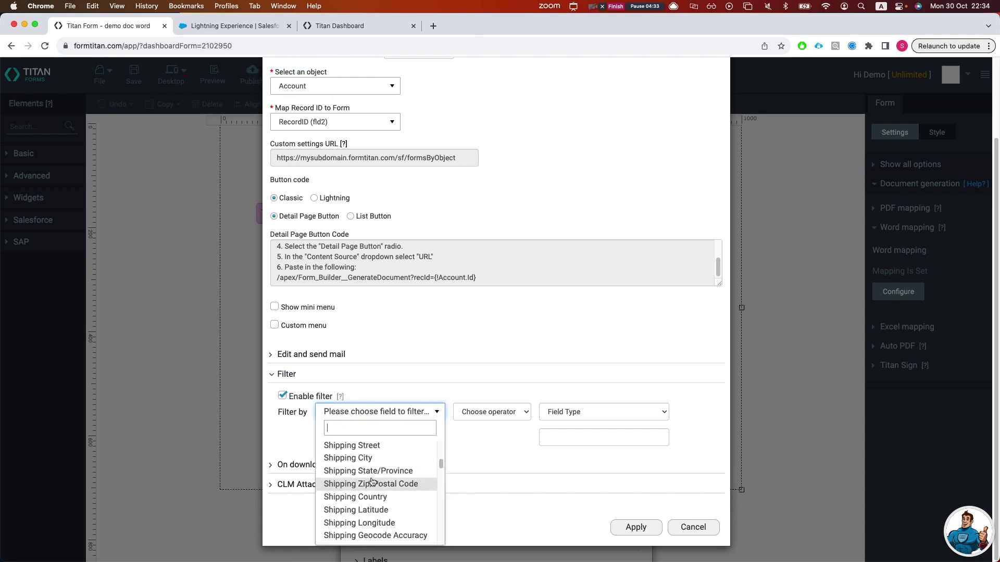
pyautogui.click(367, 459)
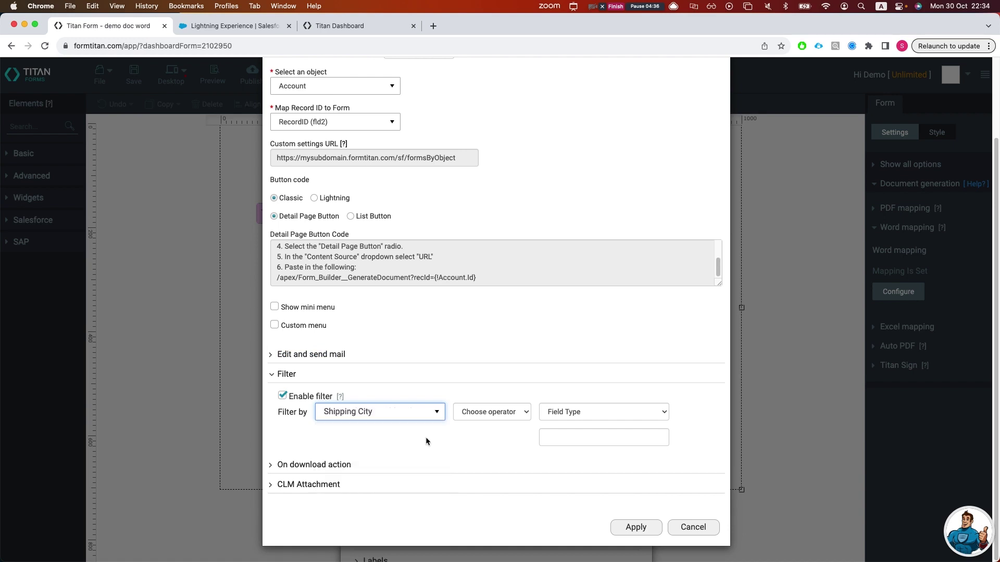
# Set the Shipping City filter condition to Equal with the static value dsfdfsdf.
pyautogui.click(492, 412)
pyautogui.click(478, 423)
pyautogui.click(598, 412)
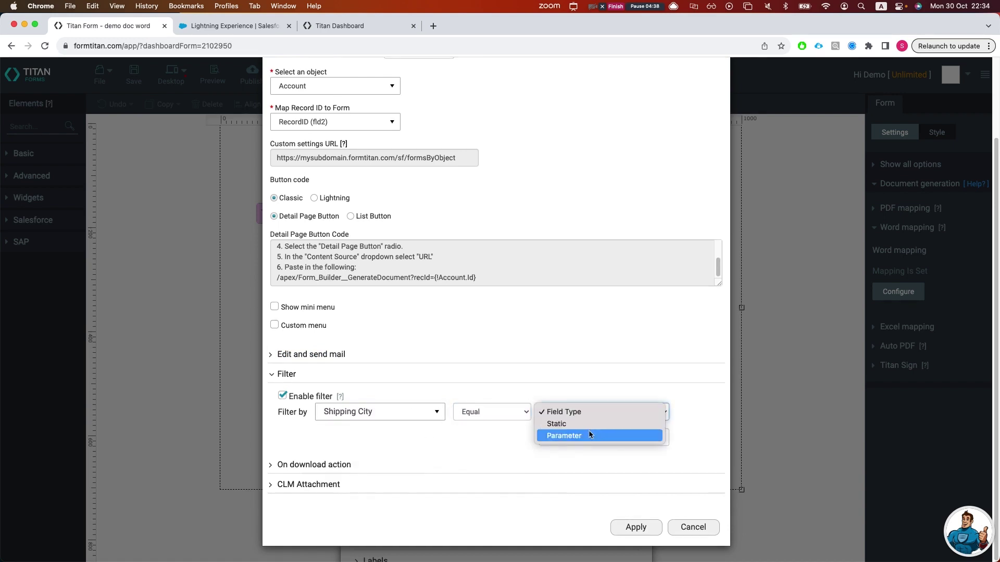
pyautogui.click(583, 423)
pyautogui.click(580, 436)
pyautogui.write('dsfdfsdf')
pyautogui.doubleClick(535, 439)
pyautogui.click(434, 459)
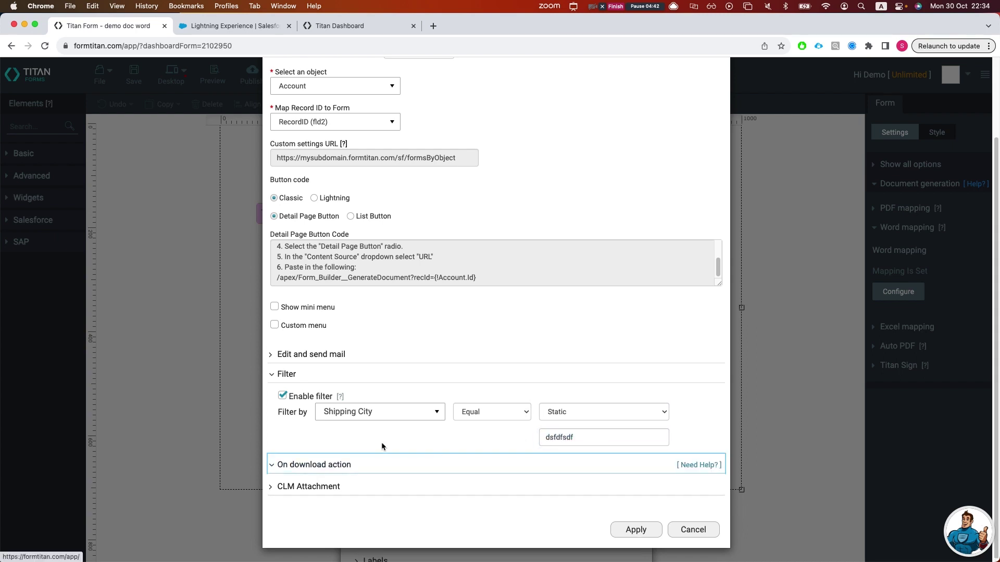
pyautogui.click(353, 465)
# Turn the Salesforce Button filter off and cancel out of the Salesforce Button and Word mapping settings without applying changes.
pyautogui.click(367, 413)
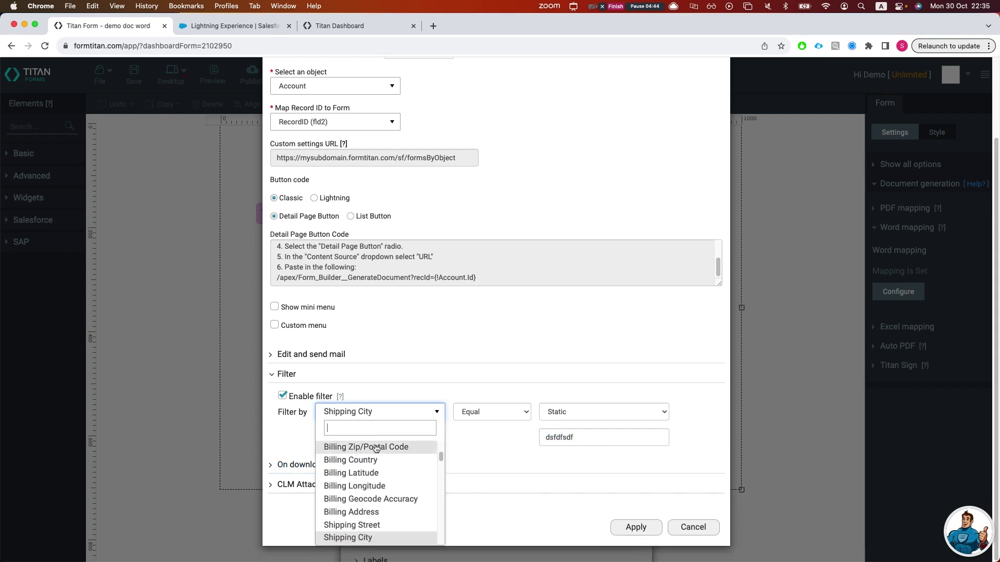
pyautogui.click(529, 383)
pyautogui.click(283, 442)
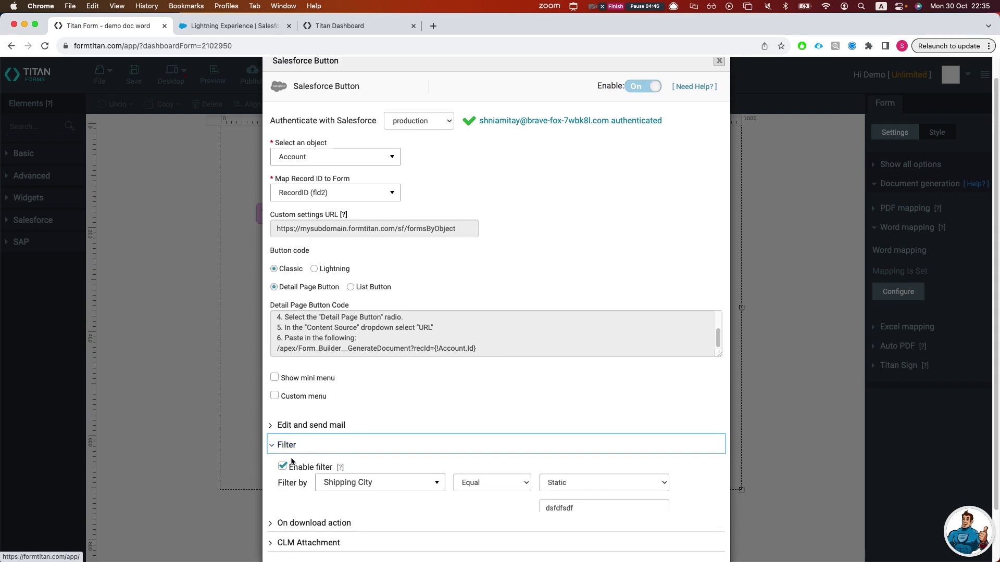
pyautogui.click(289, 465)
pyautogui.scroll(-3, 517, 449)
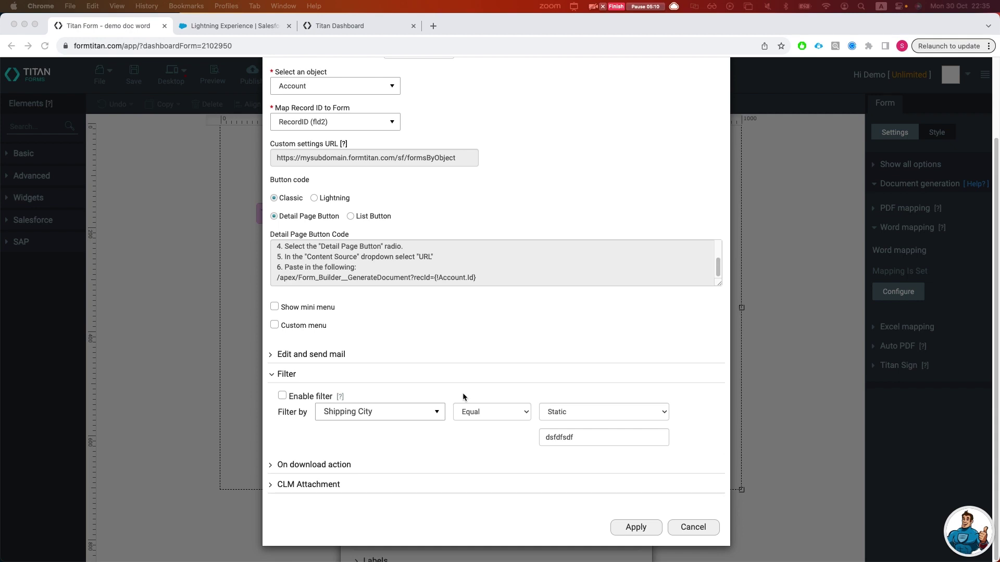
pyautogui.click(694, 527)
pyautogui.scroll(-3, 632, 494)
pyautogui.click(615, 528)
# Return to the Titan dashboard and open the test smartv project in the Titan Sign editor.
pyautogui.click(40, 80)
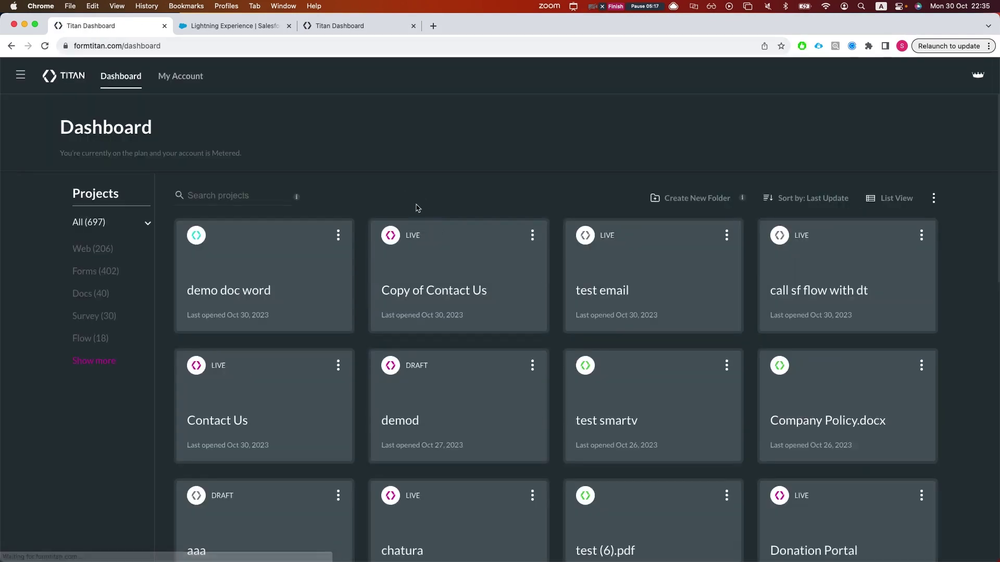
pyautogui.click(83, 376)
pyautogui.click(290, 386)
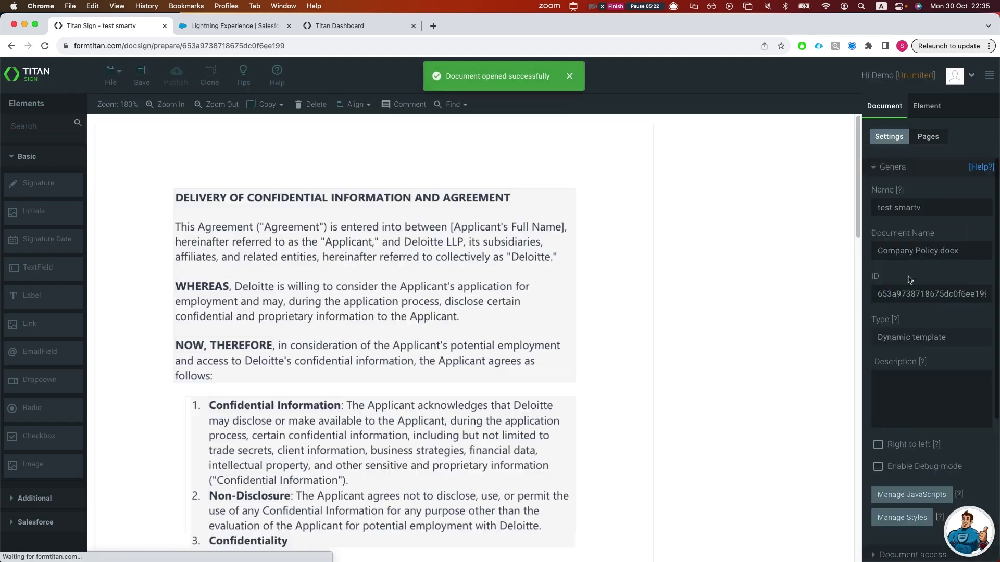
# Open the Salesforce Configuration under Document access and examine its object selection, Allow Salesforce Button and Enable filter options.
pyautogui.click(888, 137)
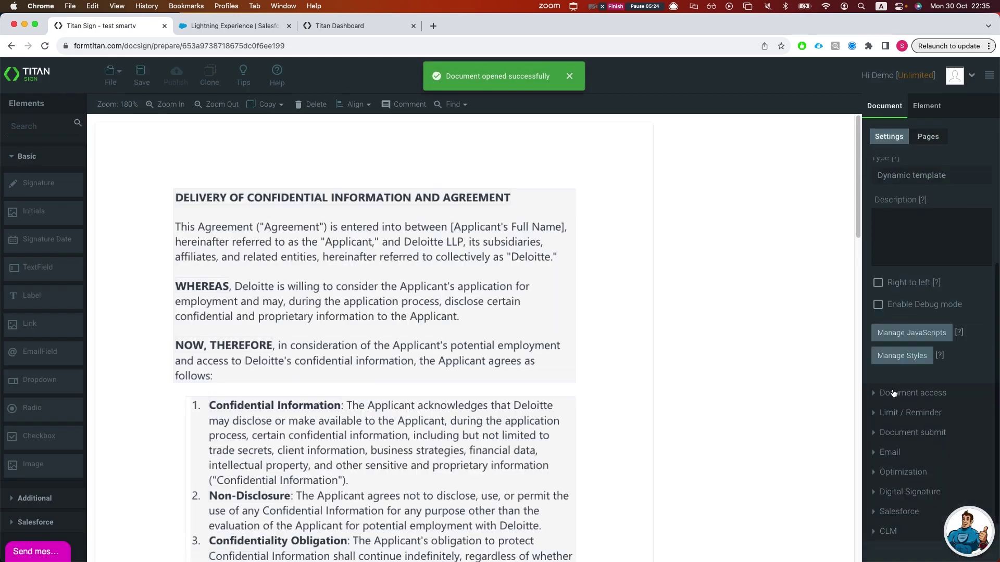
pyautogui.click(893, 393)
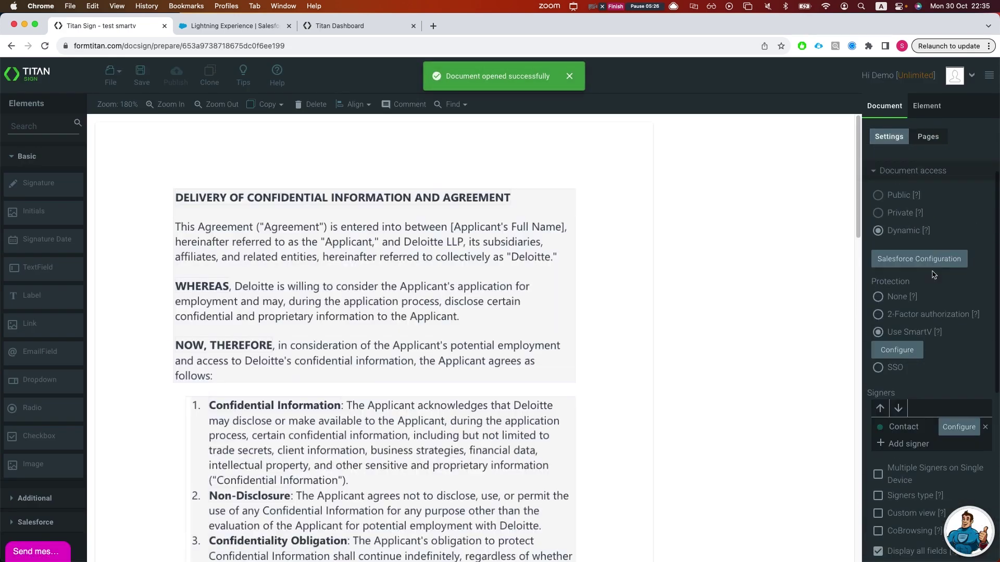
pyautogui.click(925, 264)
pyautogui.click(313, 178)
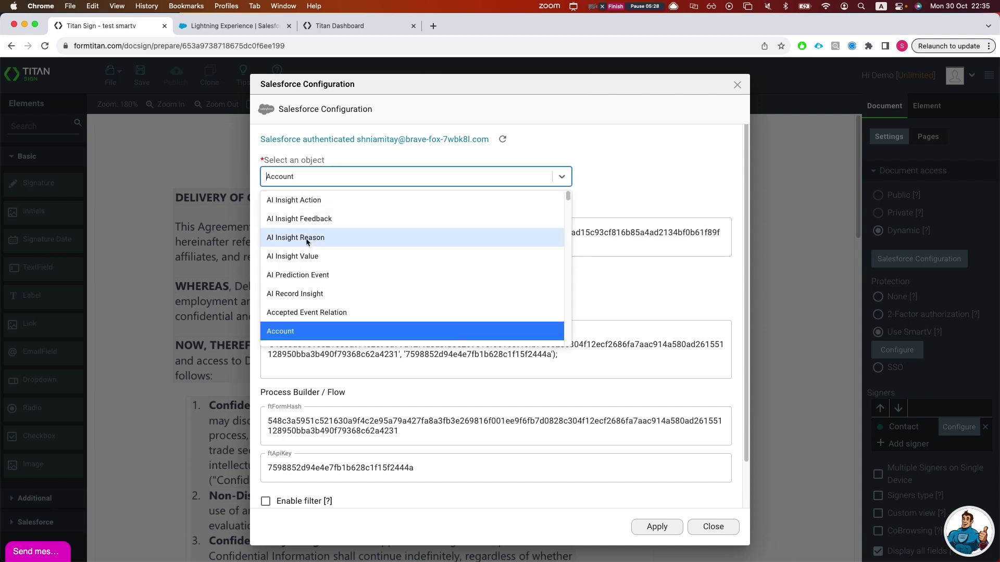
pyautogui.click(342, 165)
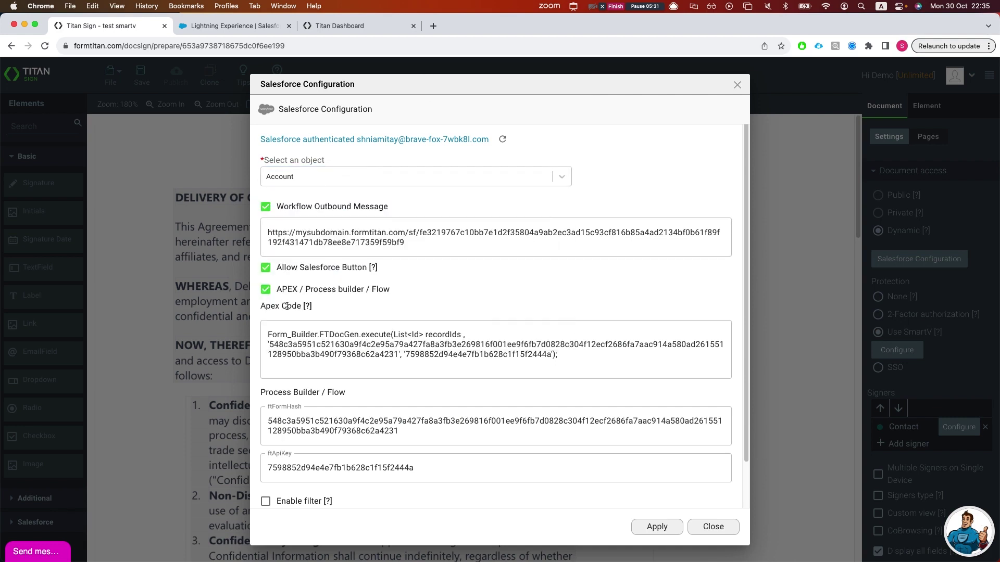
pyautogui.moveTo(254, 249); pyautogui.dragTo(447, 284)
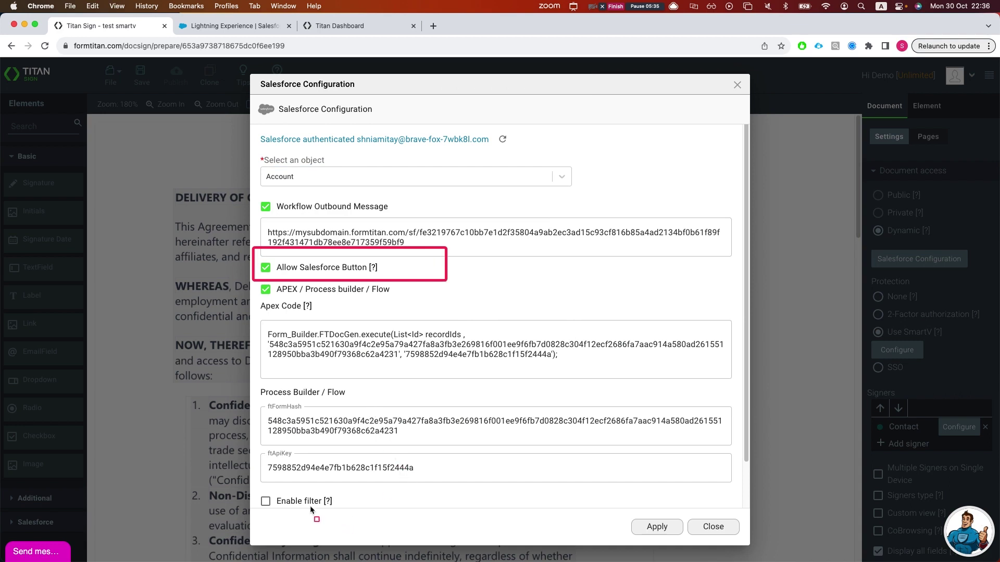
pyautogui.moveTo(253, 489); pyautogui.dragTo(365, 511)
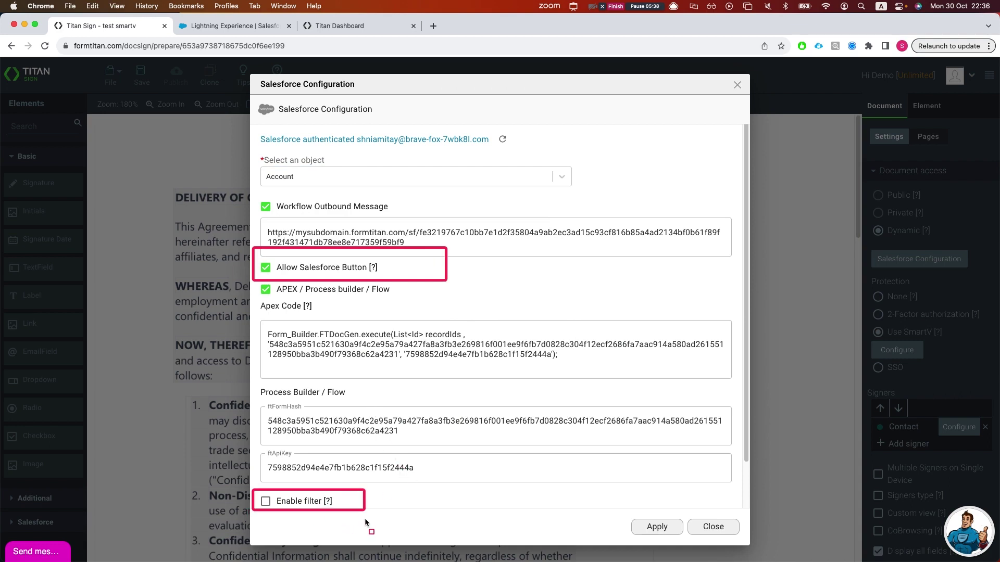